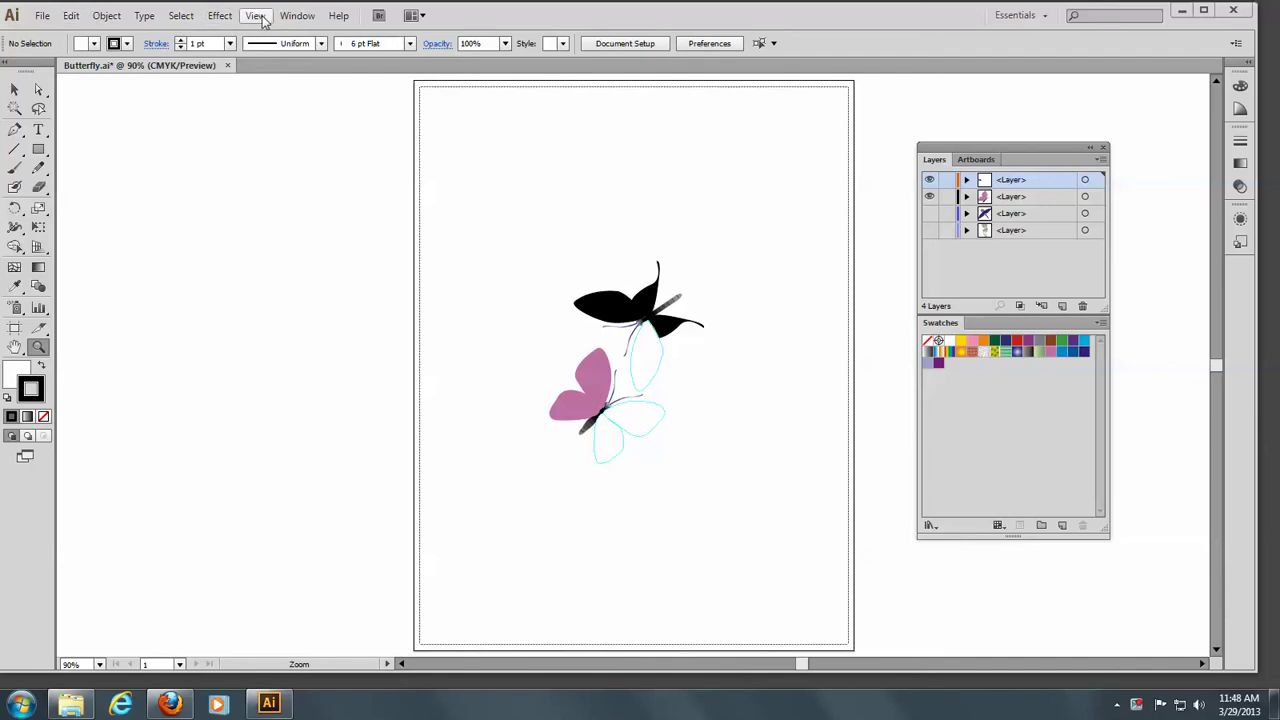
Review the display options and snapping tolerance in the Smart Guides preferences, then accept them.
{"action": "left_click", "coordinate": [260, 18]}
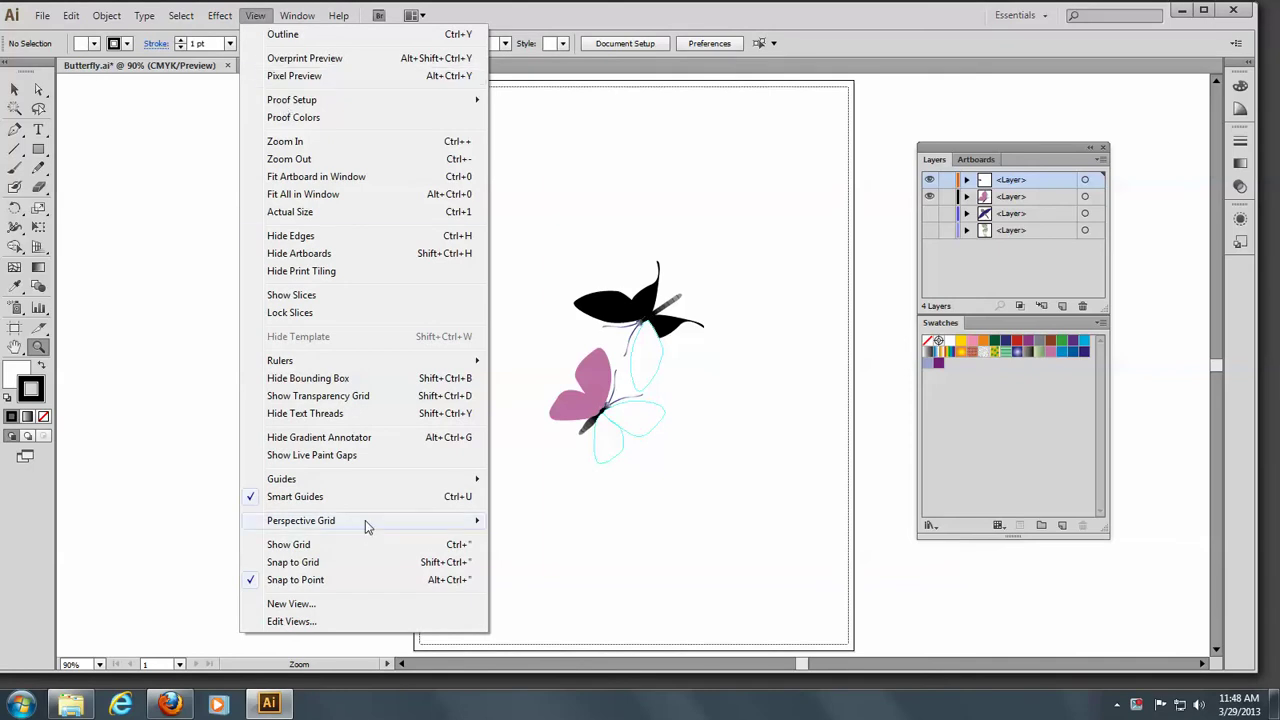
{"action": "left_click", "coordinate": [164, 350]}
{"action": "left_click", "coordinate": [71, 15]}
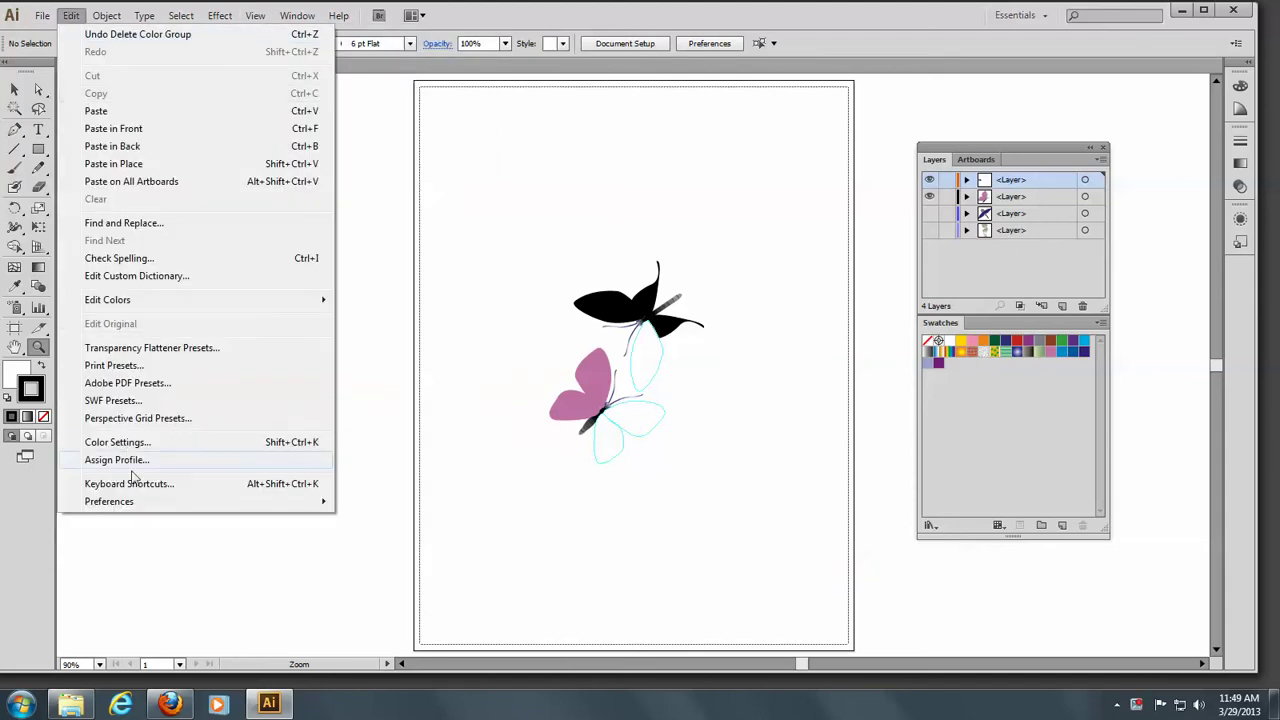
{"action": "mouse_move", "coordinate": [137, 500]}
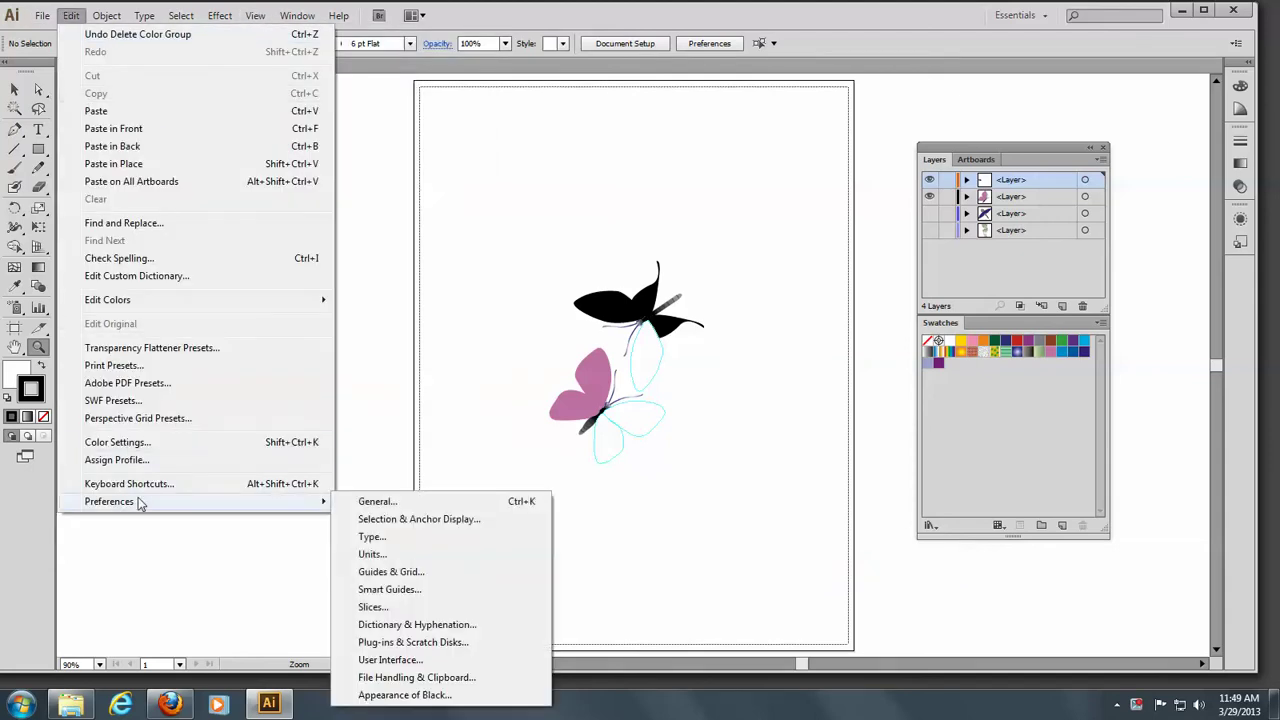
{"action": "left_click", "coordinate": [390, 589]}
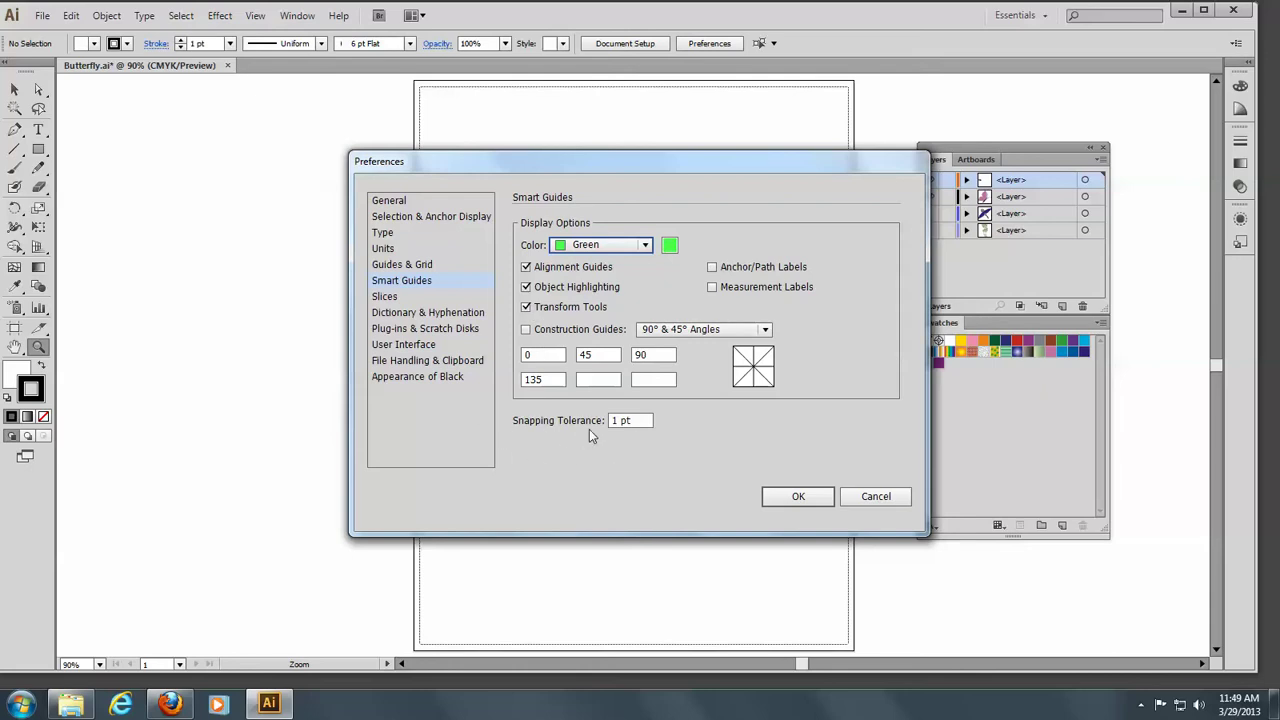
{"action": "left_click", "coordinate": [783, 499]}
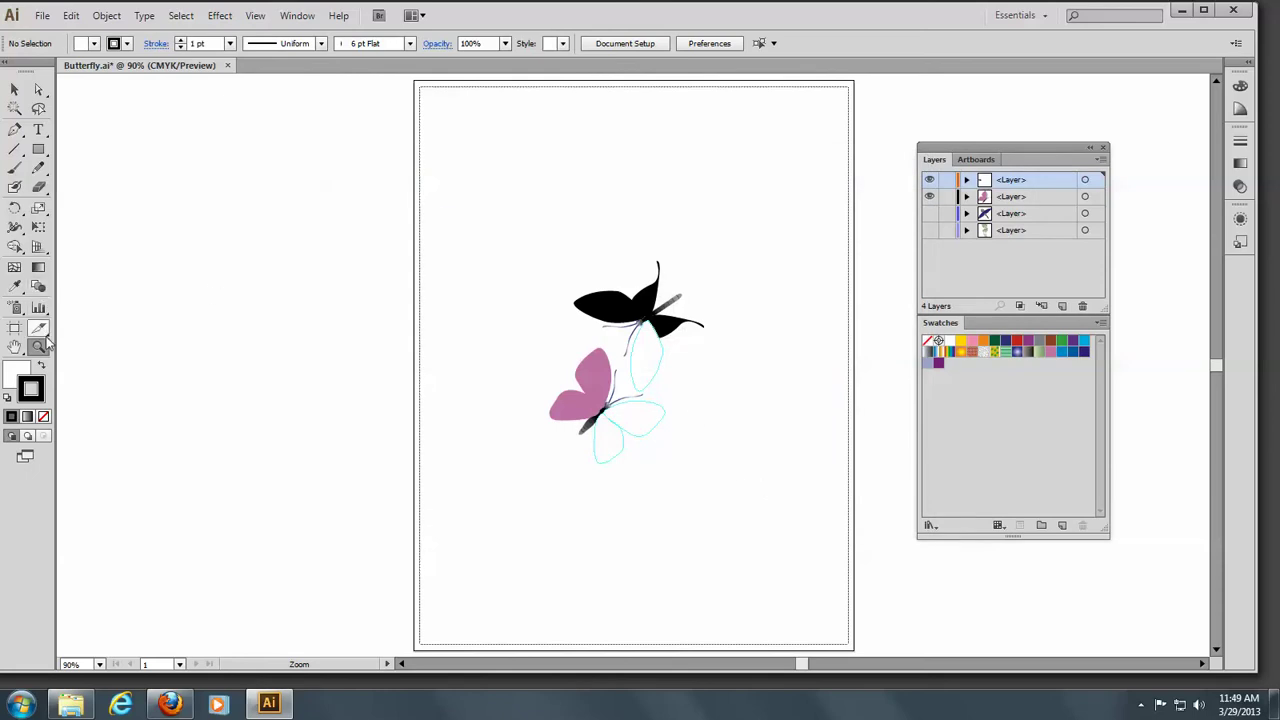
Select the upper tailed wing of the black butterfly.
{"action": "left_click", "coordinate": [39, 349]}
{"action": "left_click_drag", "start_coordinate": [554, 240], "coordinate": [755, 410]}
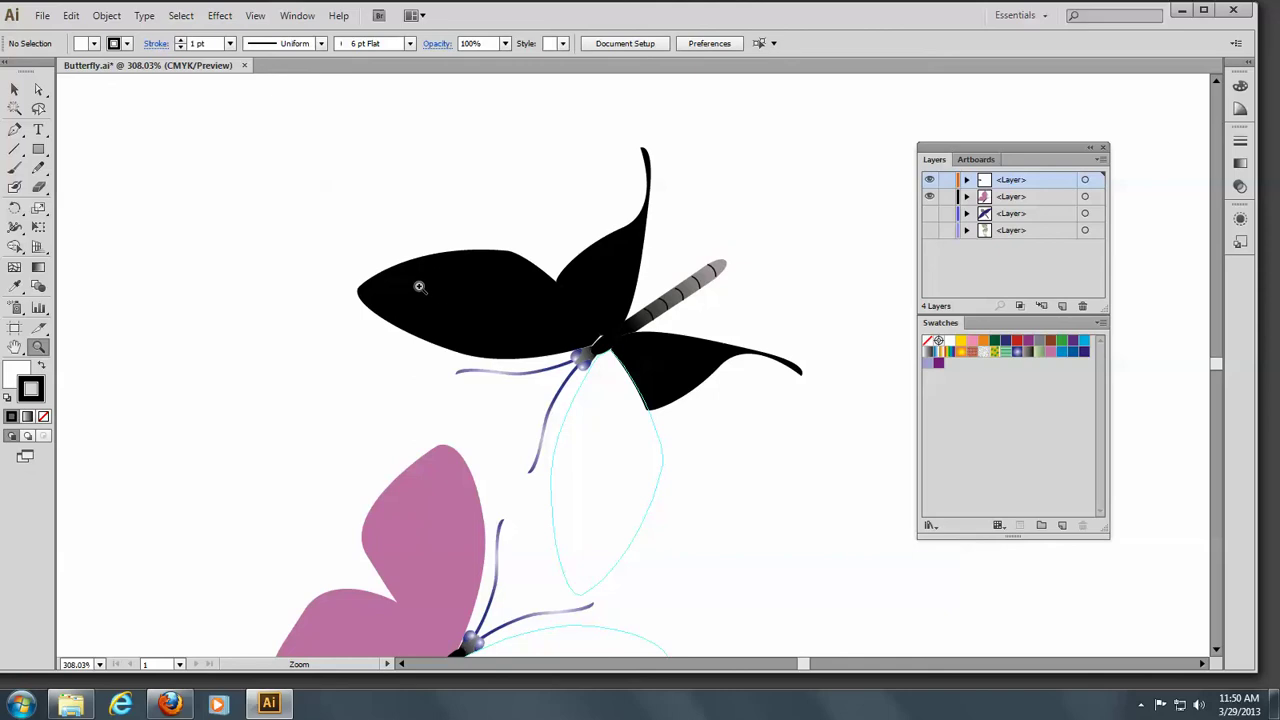
{"action": "left_click", "coordinate": [13, 92]}
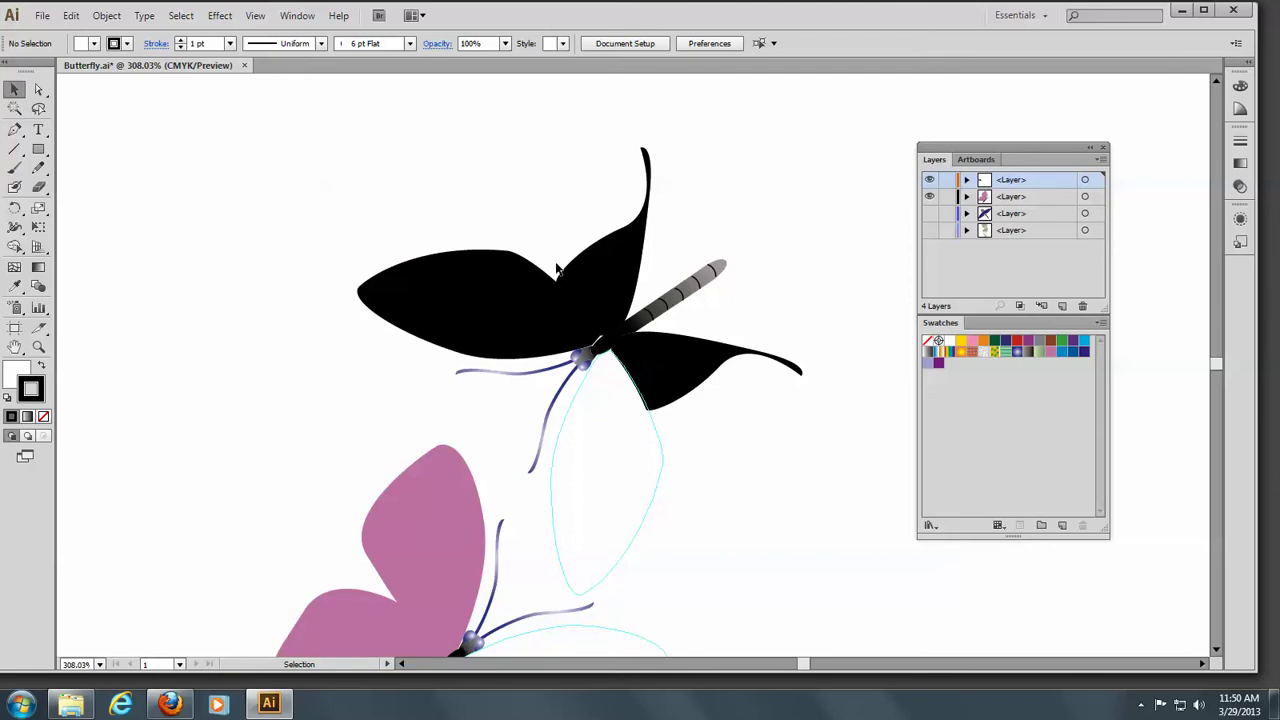
{"action": "left_click", "coordinate": [602, 271]}
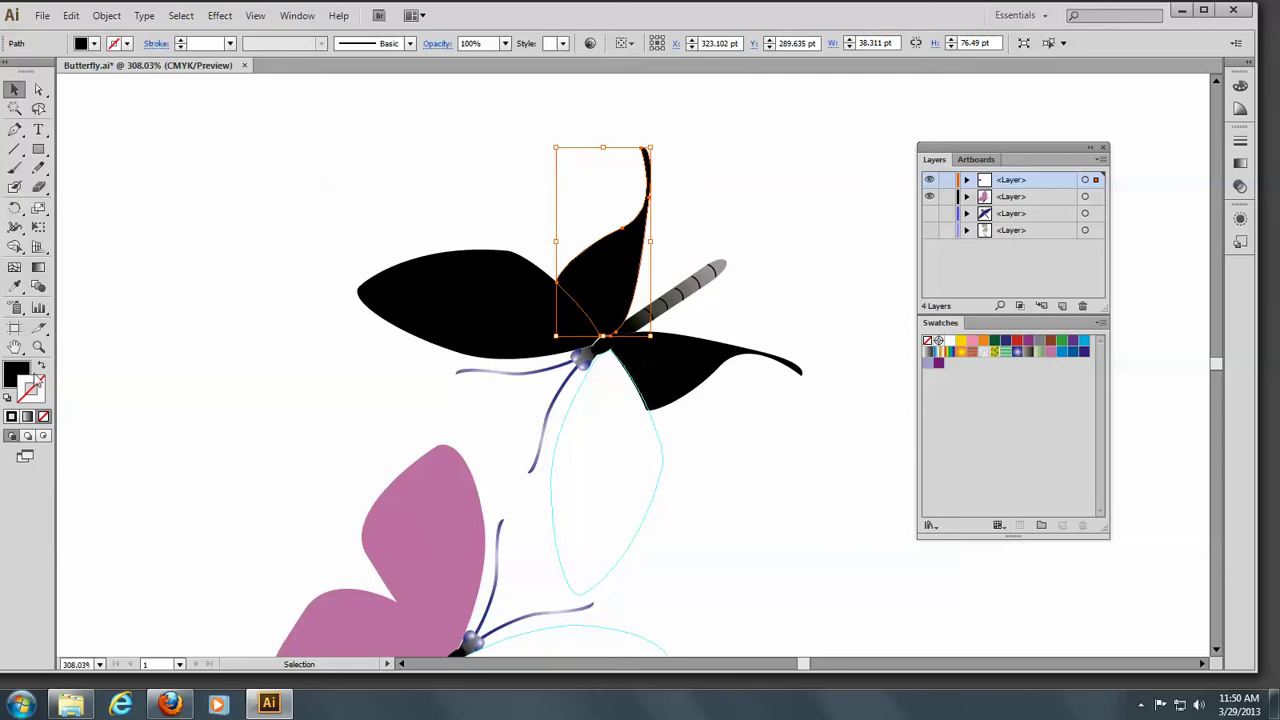
Try a flat Color 2 blue fill on the selected upper tailed wing, then undo it.
{"action": "left_click", "coordinate": [13, 374]}
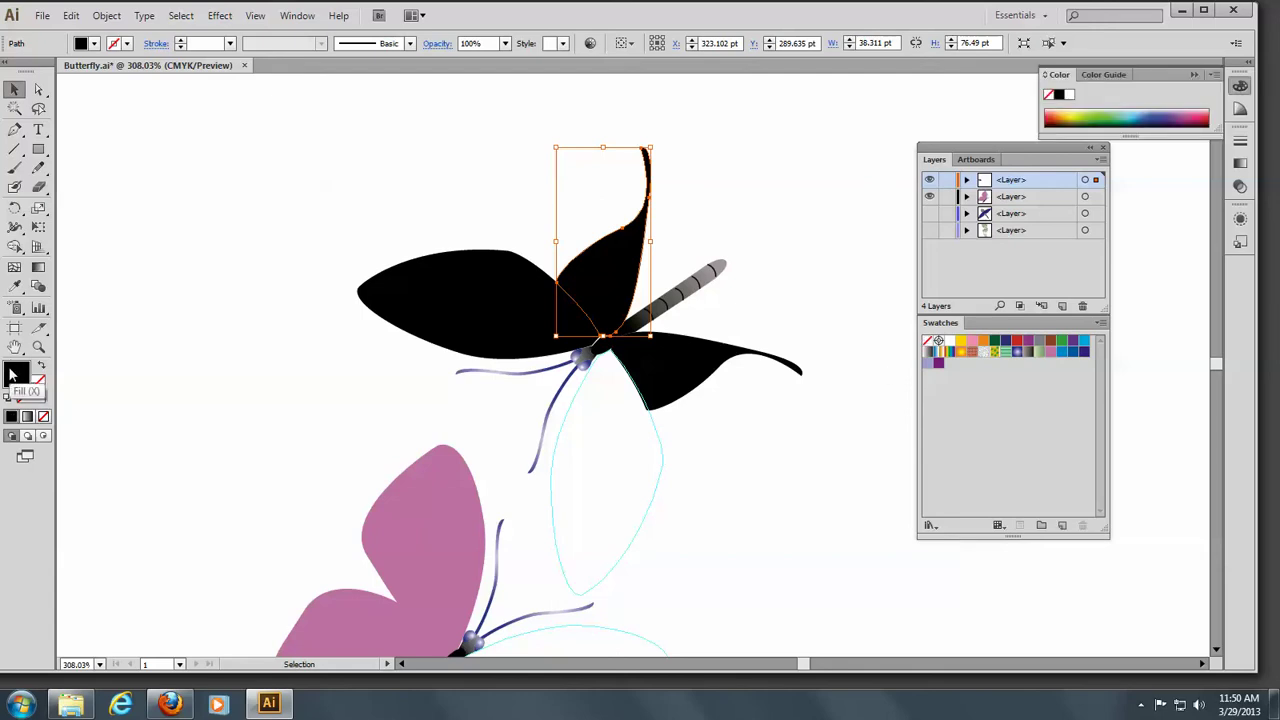
{"action": "left_click", "coordinate": [1061, 352]}
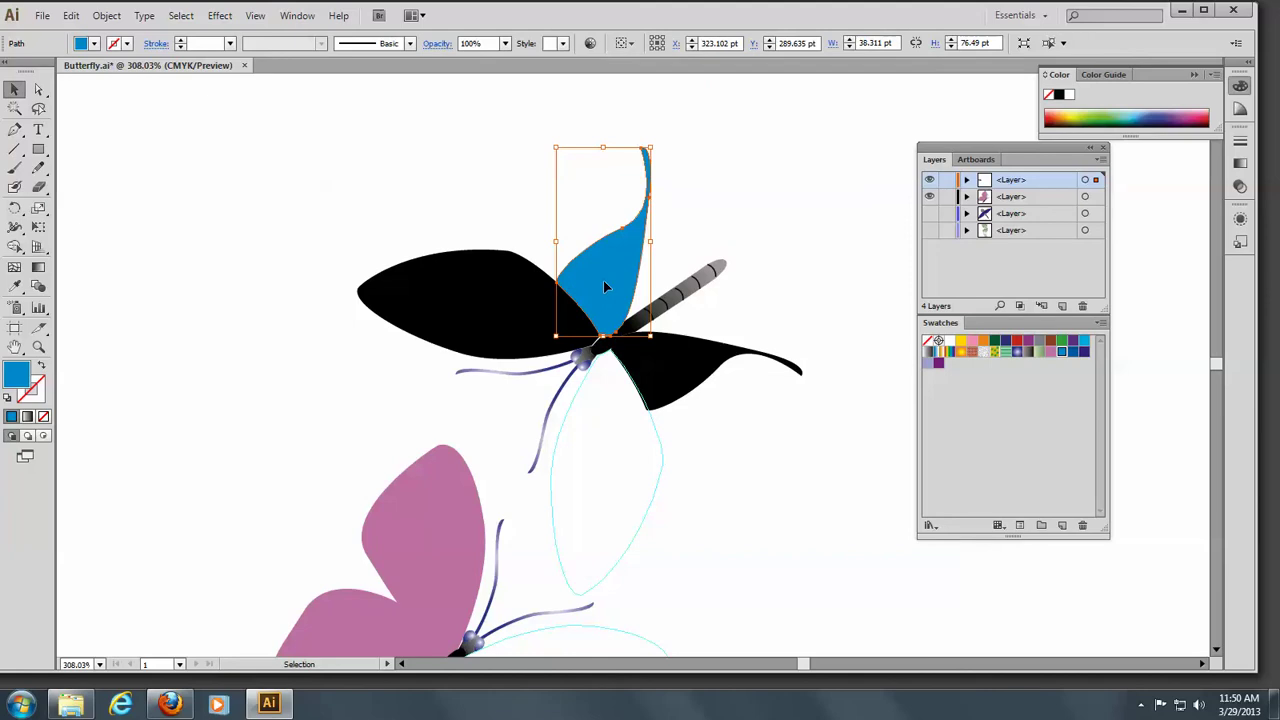
{"action": "key", "text": "a"}
{"action": "key", "text": "ctrl+z"}
{"action": "key", "text": "v"}
Add a gradient mesh point in the middle of the upper tailed wing and color it with the Color 2 blue swatch.
{"action": "left_click", "coordinate": [14, 266]}
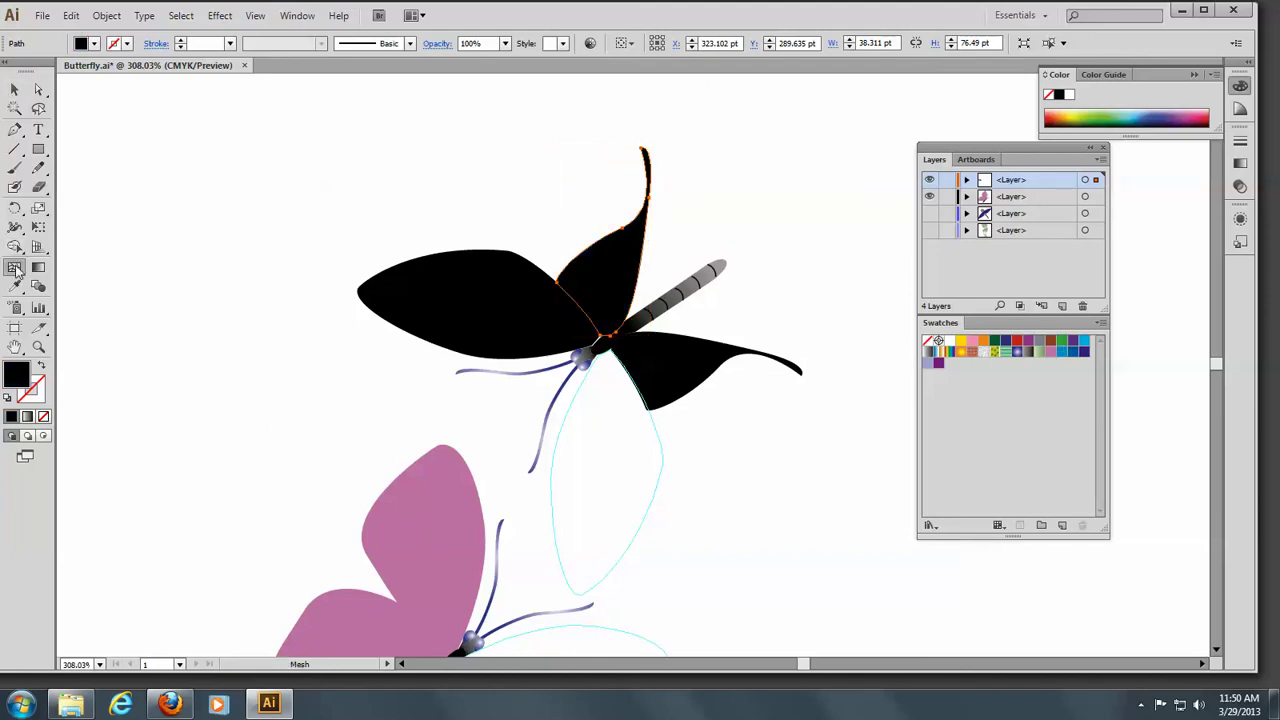
{"action": "left_click", "coordinate": [609, 285]}
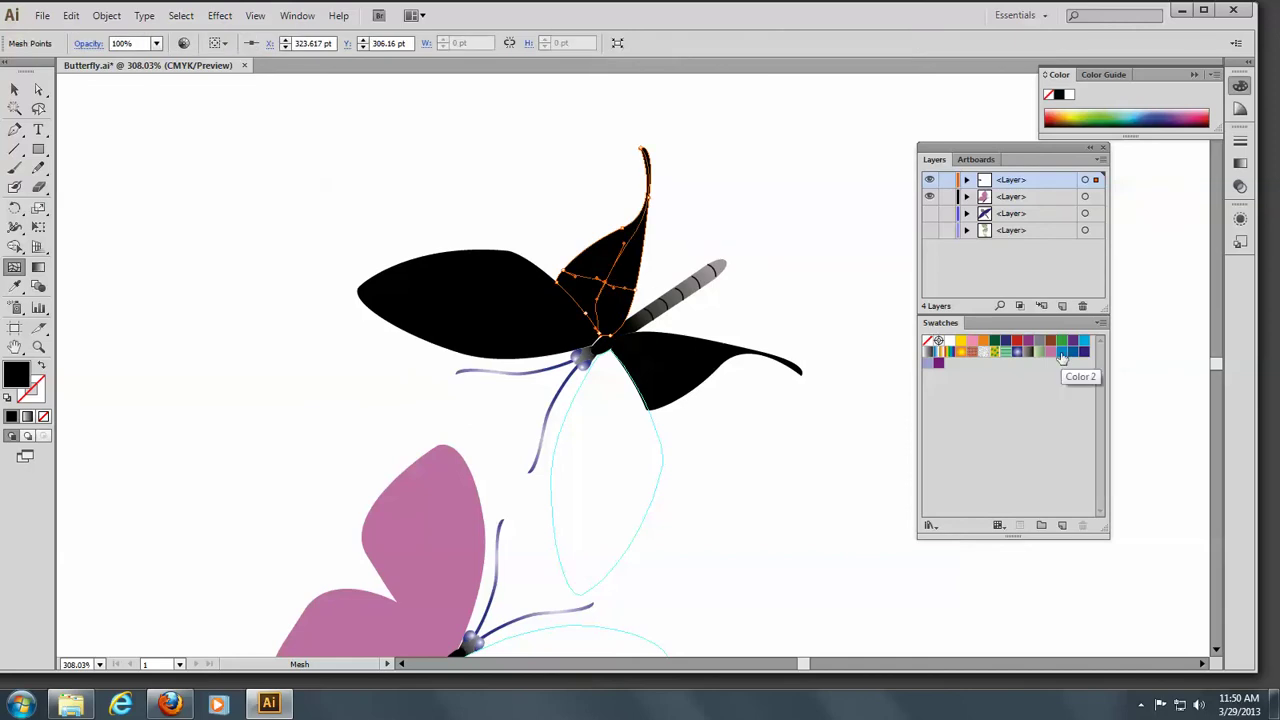
{"action": "left_click", "coordinate": [1062, 353]}
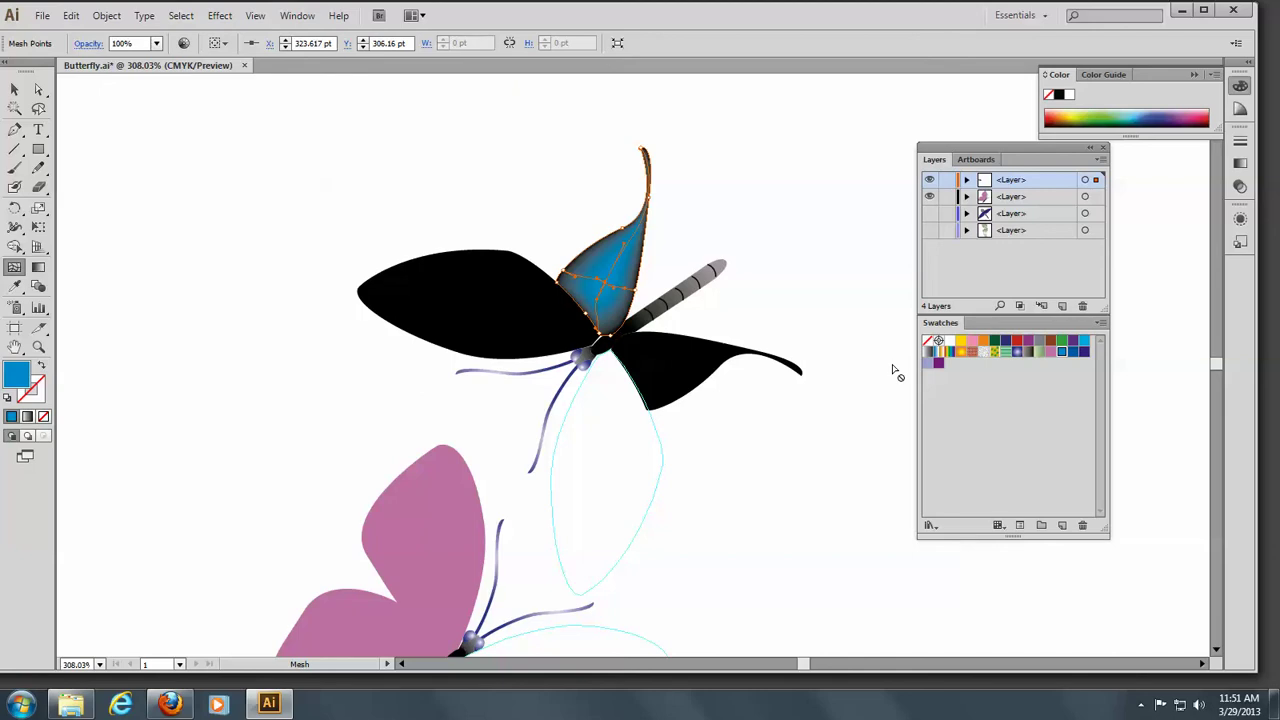
Add a light blue mesh point in the lower tailed wing and a darker blue one beside it, toward the tail.
{"action": "left_click", "coordinate": [674, 371]}
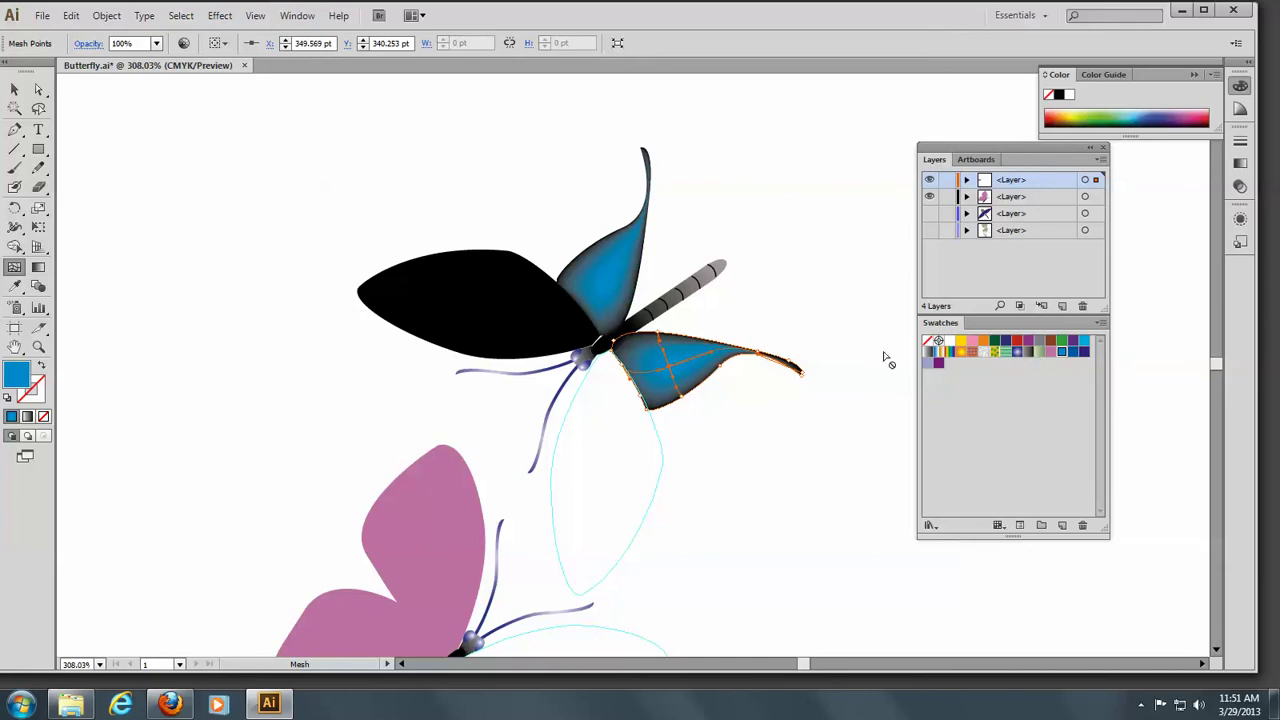
{"action": "left_click", "coordinate": [693, 362]}
{"action": "left_click", "coordinate": [1072, 352]}
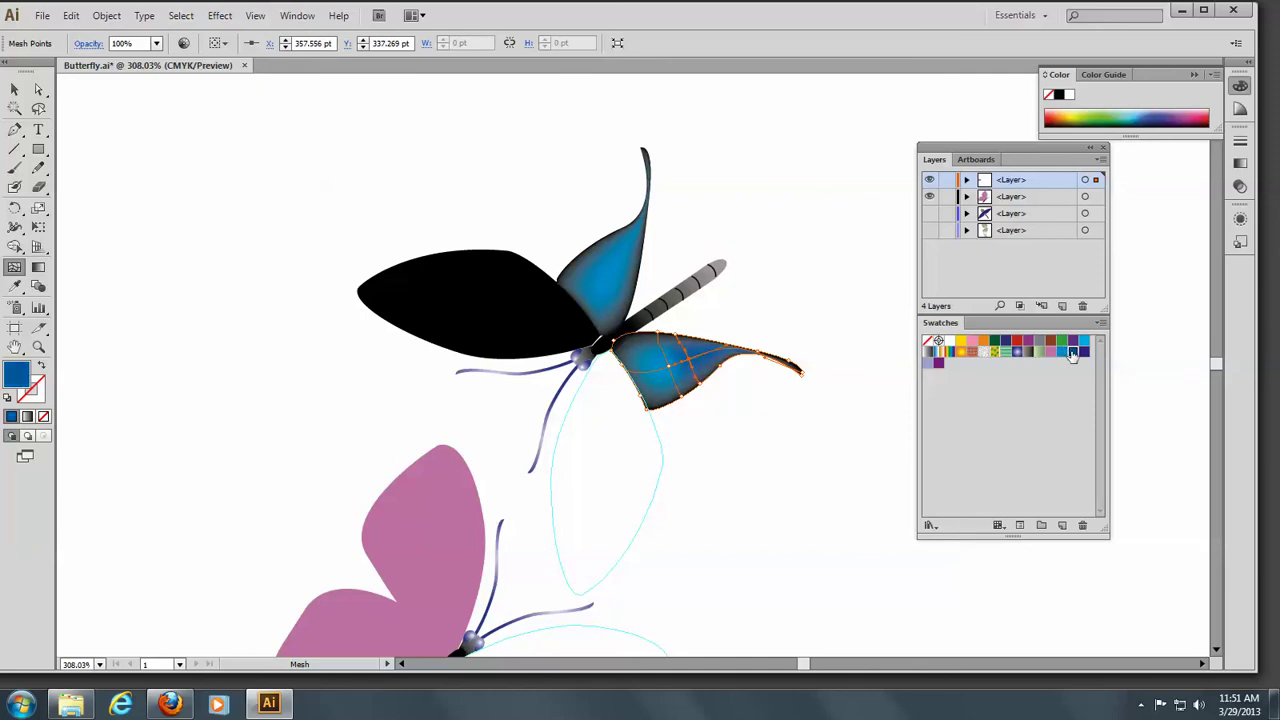
Add a darker blue mesh point toward the tail of the upper tailed wing and deselect the artwork.
{"action": "left_click", "coordinate": [600, 282]}
{"action": "left_click", "coordinate": [620, 265]}
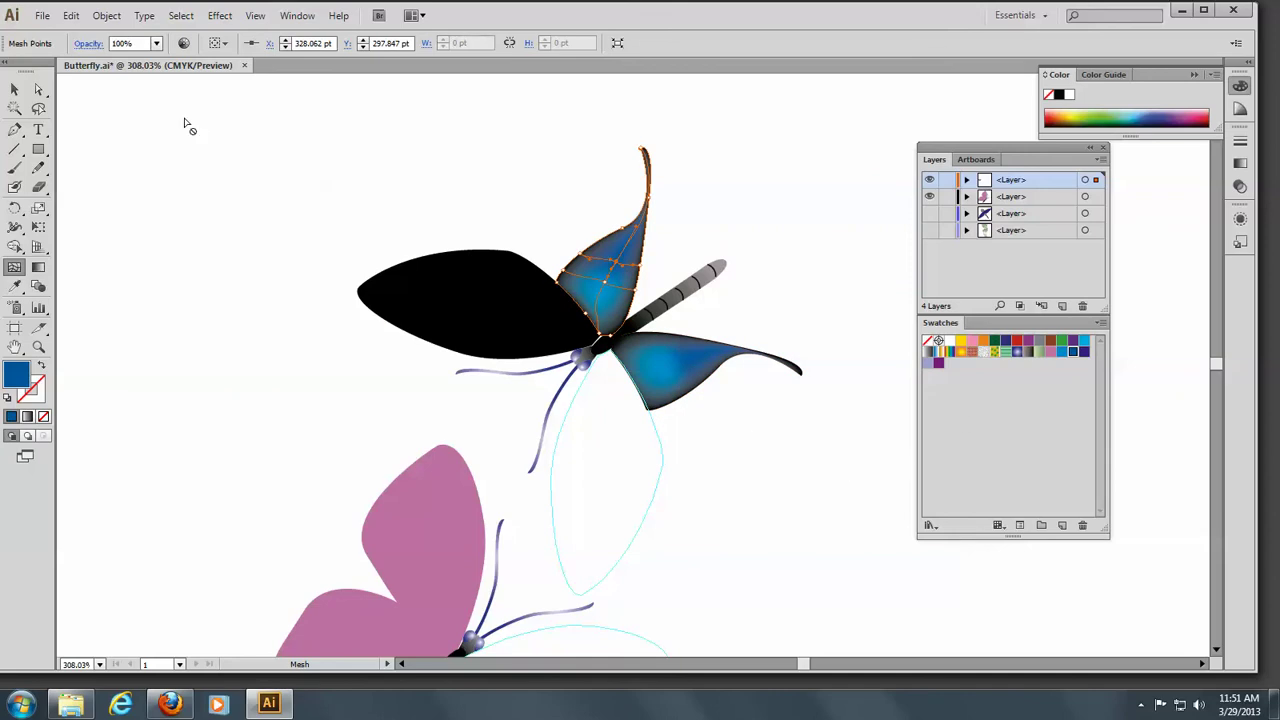
{"action": "left_click", "coordinate": [14, 88]}
{"action": "left_click", "coordinate": [270, 158]}
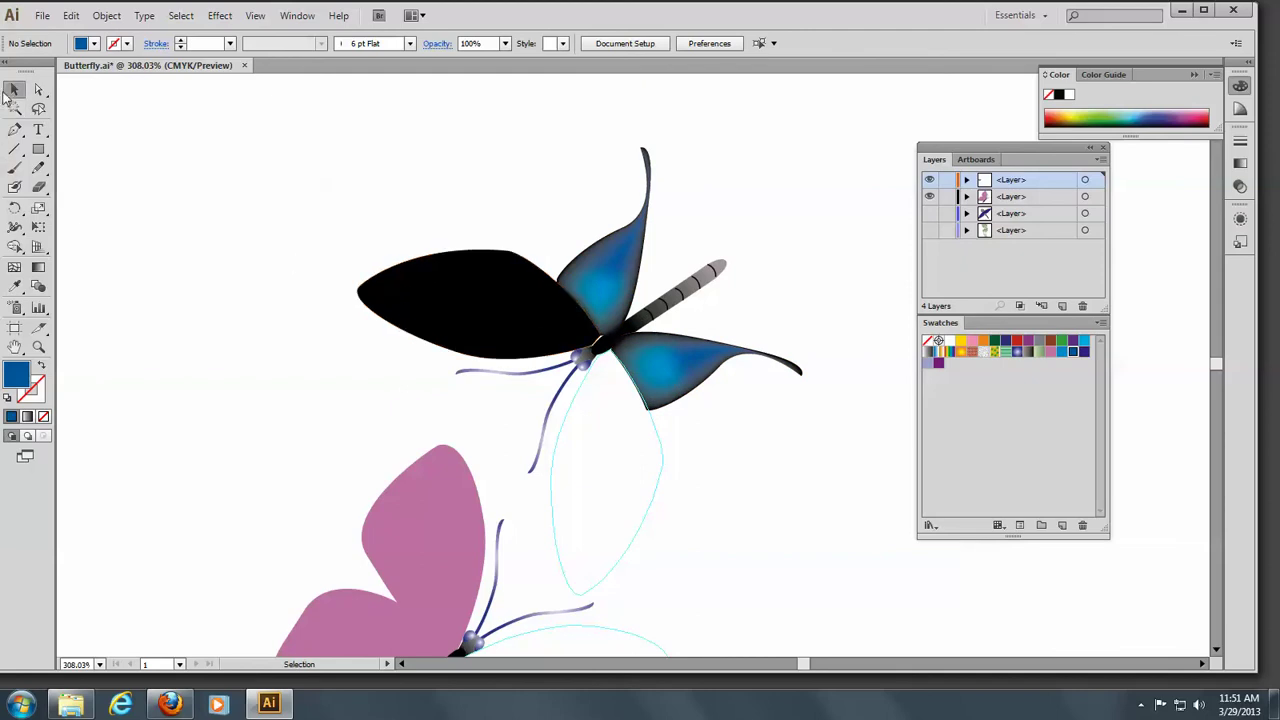
Create a gradient mesh on the large black front wing with 3 rows, 4 columns, Flat appearance and 100% highlight.
{"action": "left_click", "coordinate": [432, 295]}
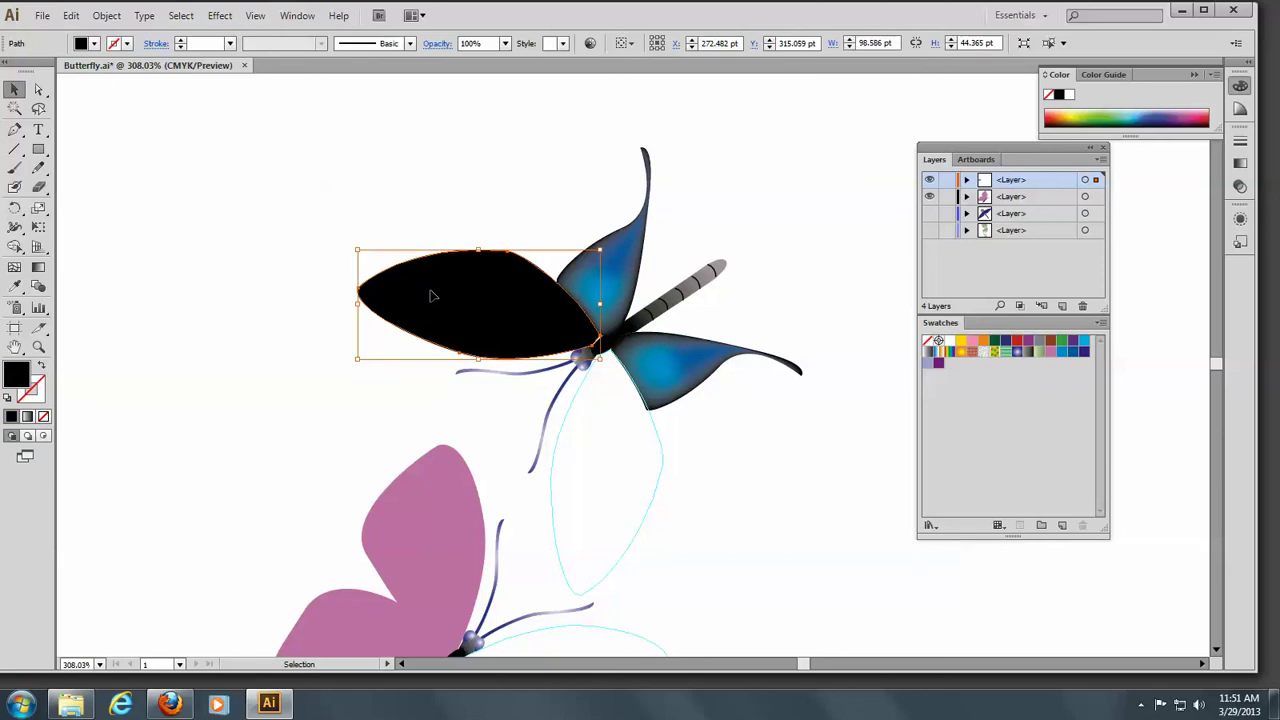
{"action": "left_click", "coordinate": [110, 18]}
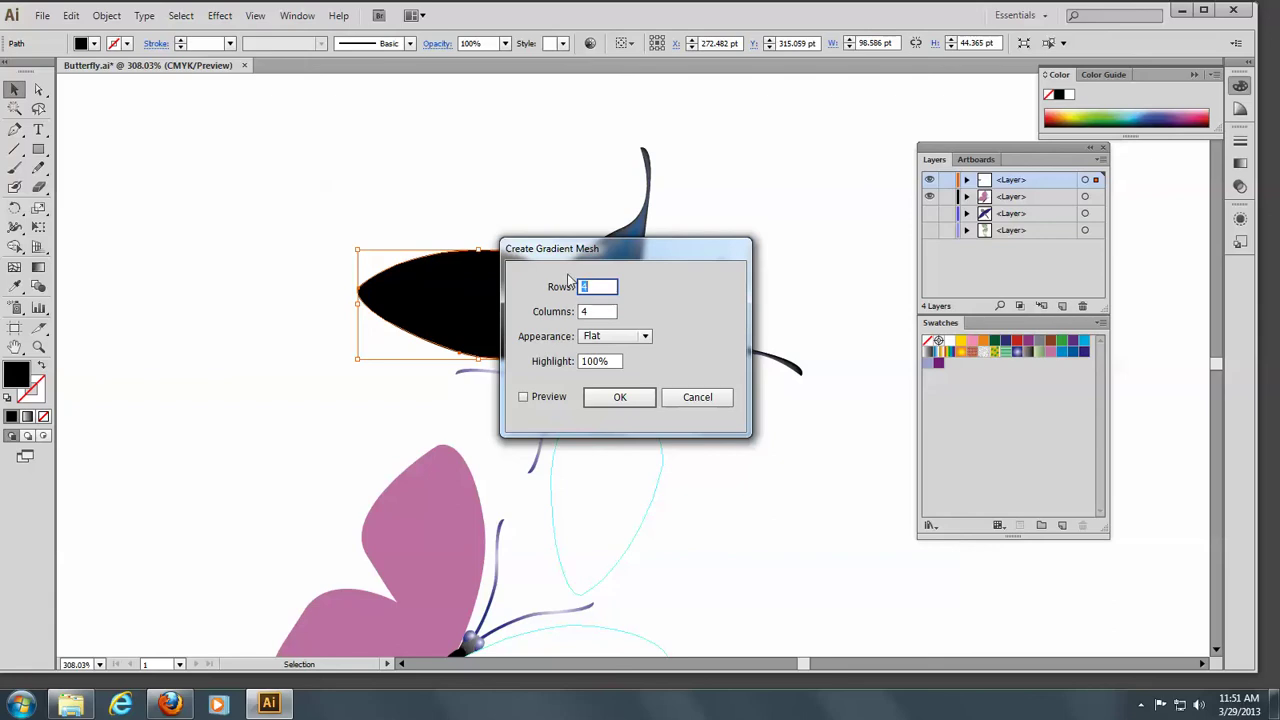
{"action": "type", "text": "3"}
{"action": "left_click_drag", "start_coordinate": [634, 250], "coordinate": [793, 224]}
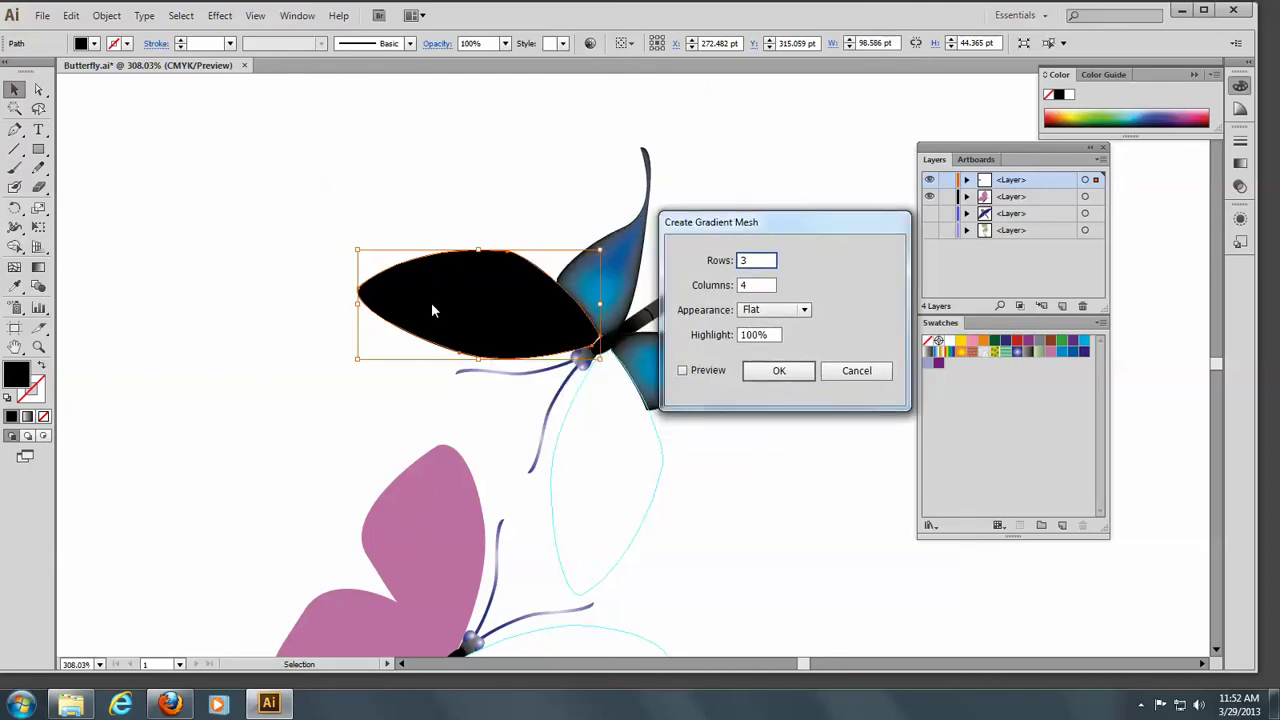
{"action": "left_click", "coordinate": [779, 371]}
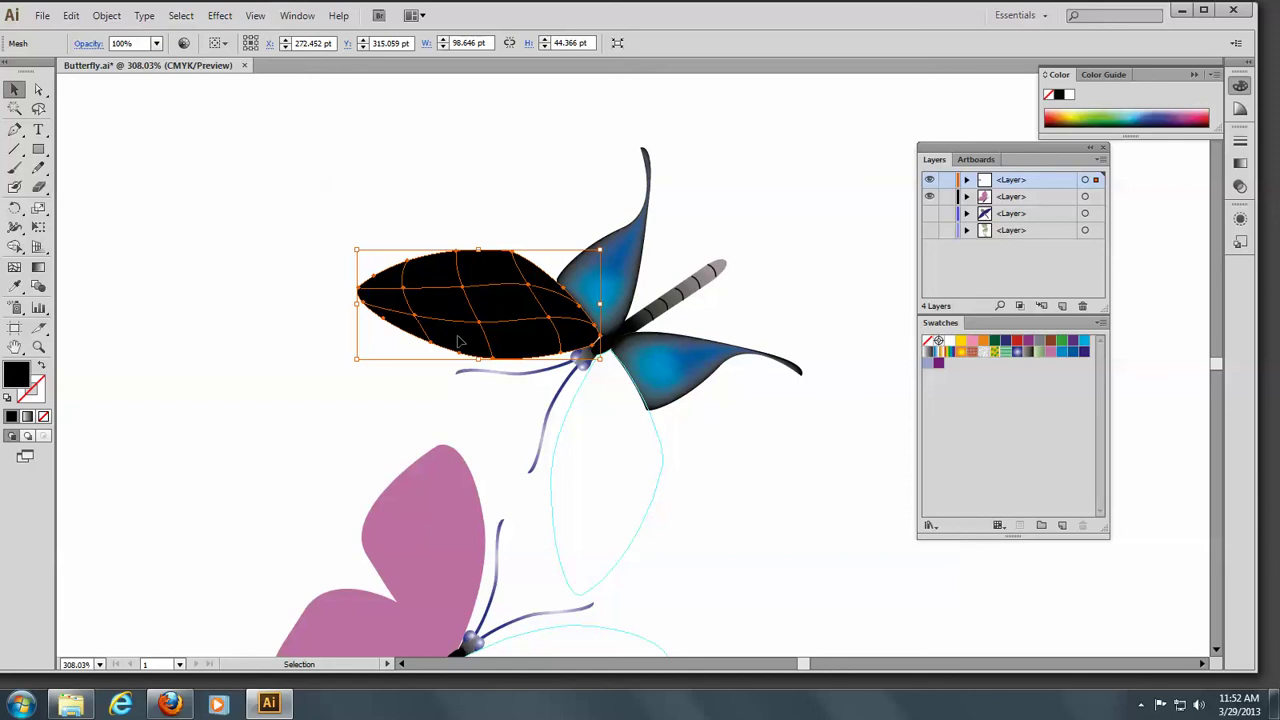
{"action": "left_click", "coordinate": [38, 109]}
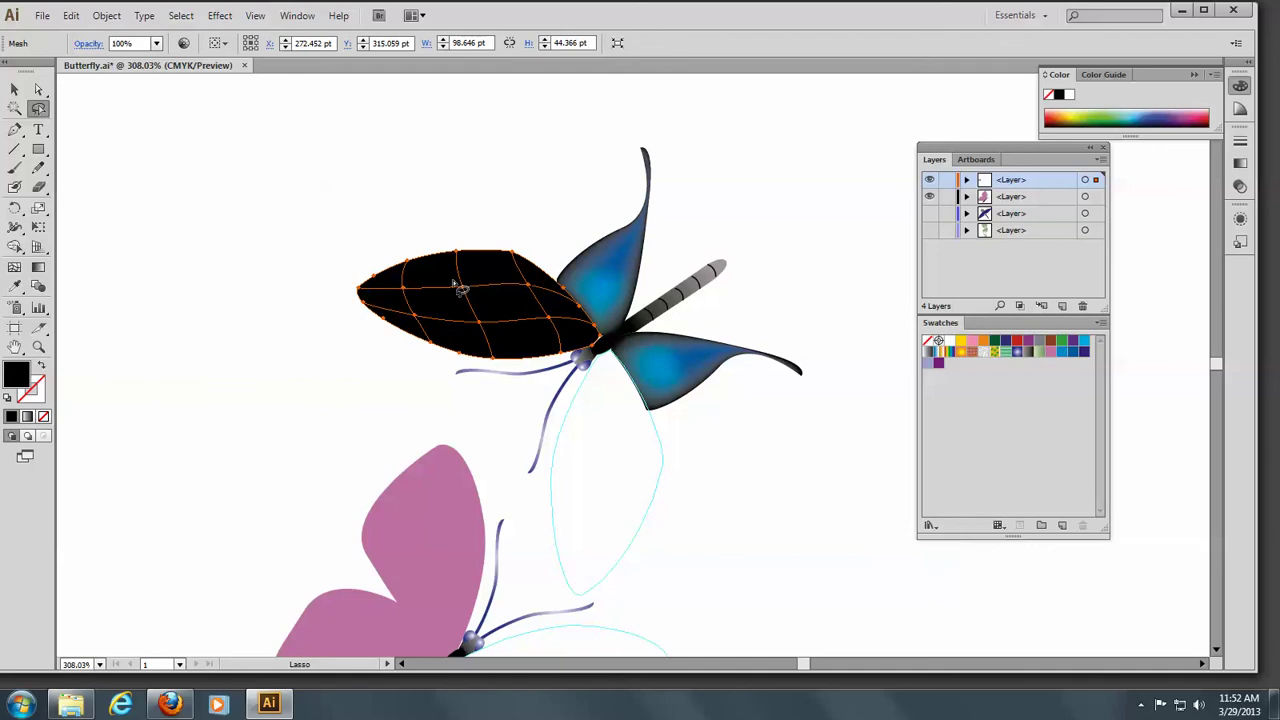
{"action": "left_click", "coordinate": [386, 250]}
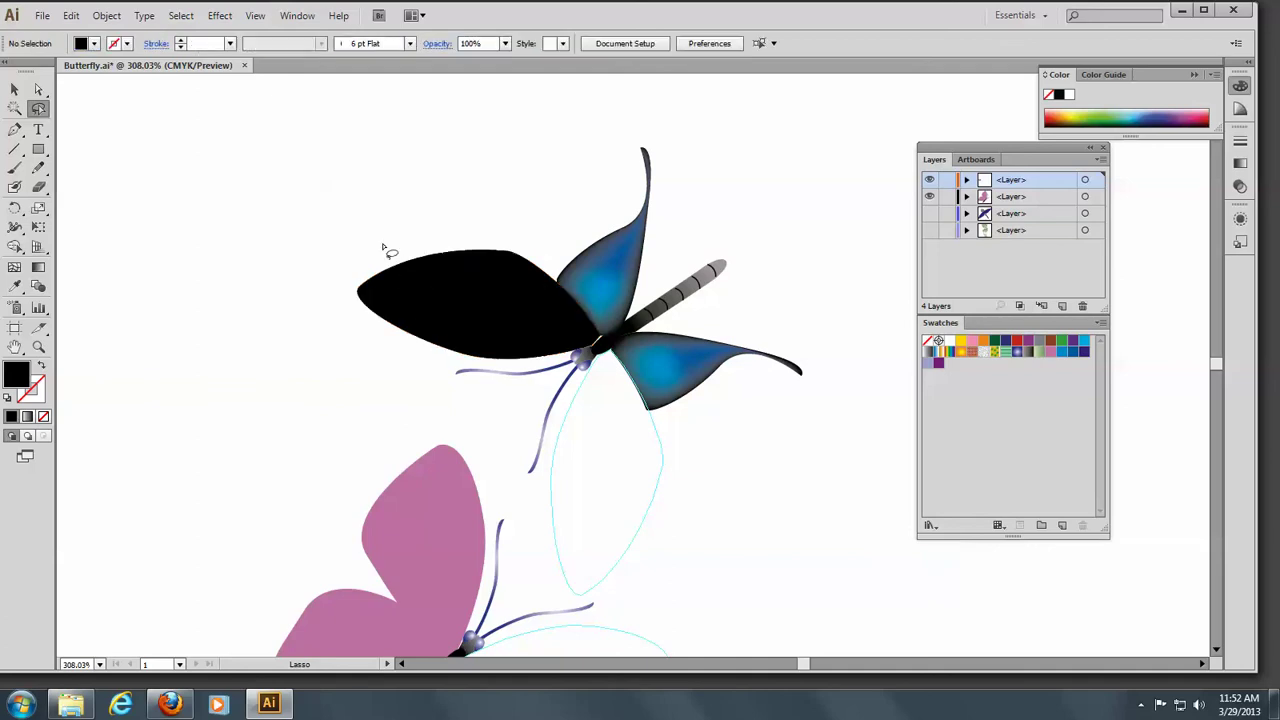
{"action": "left_click", "coordinate": [13, 90]}
{"action": "left_click", "coordinate": [380, 276]}
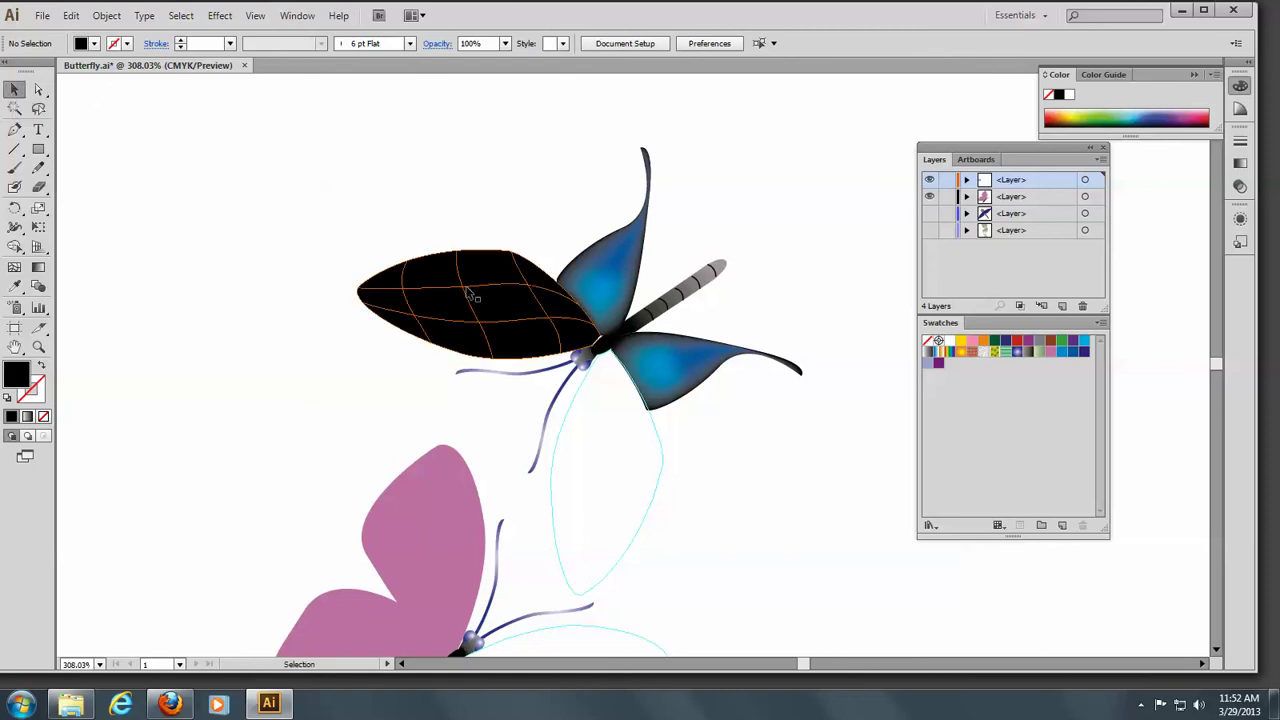
{"action": "left_click", "coordinate": [250, 190]}
Color the two outer mesh points on the front wing's upper mesh line with the pink swatch.
{"action": "left_click", "coordinate": [38, 90]}
{"action": "left_click", "coordinate": [460, 281]}
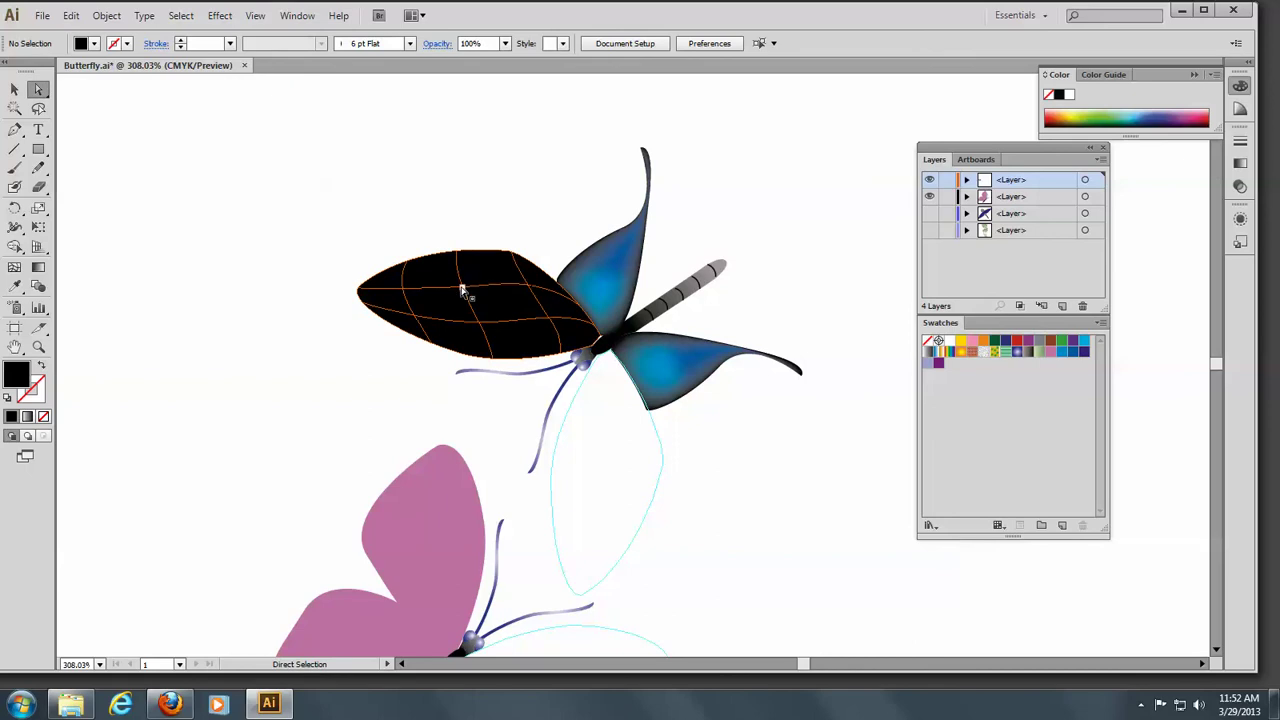
{"action": "left_click", "coordinate": [463, 290]}
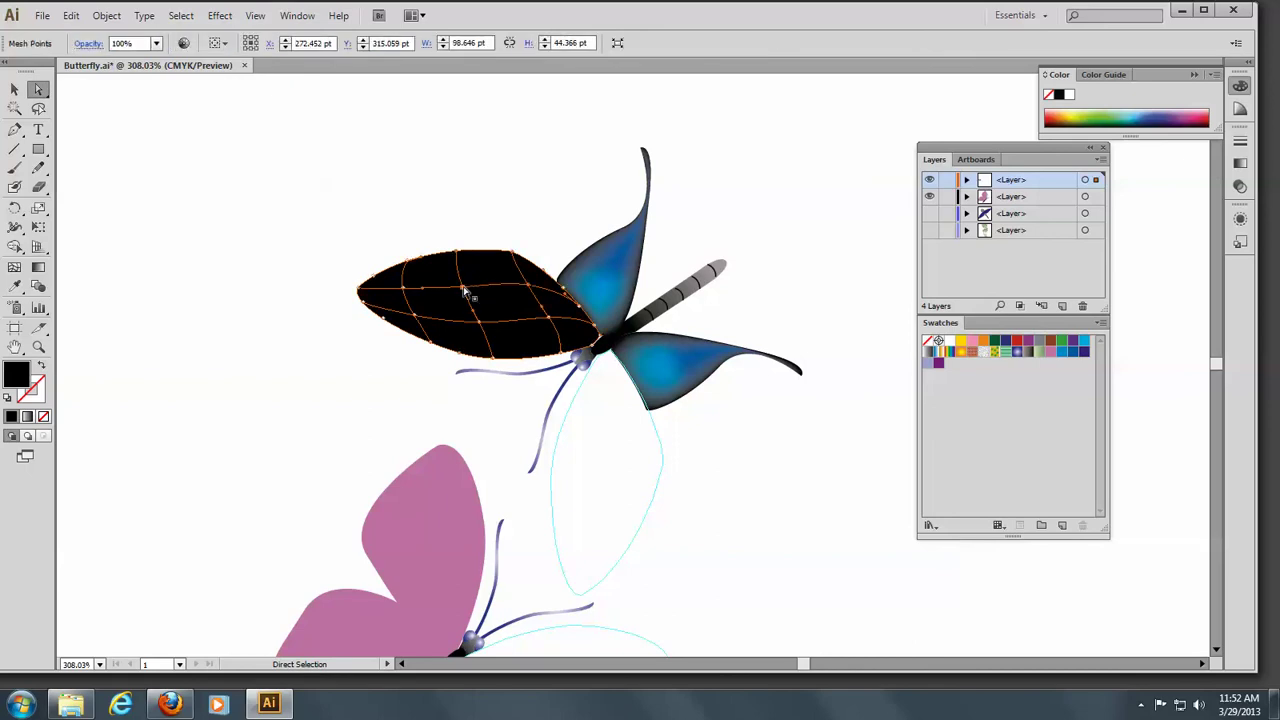
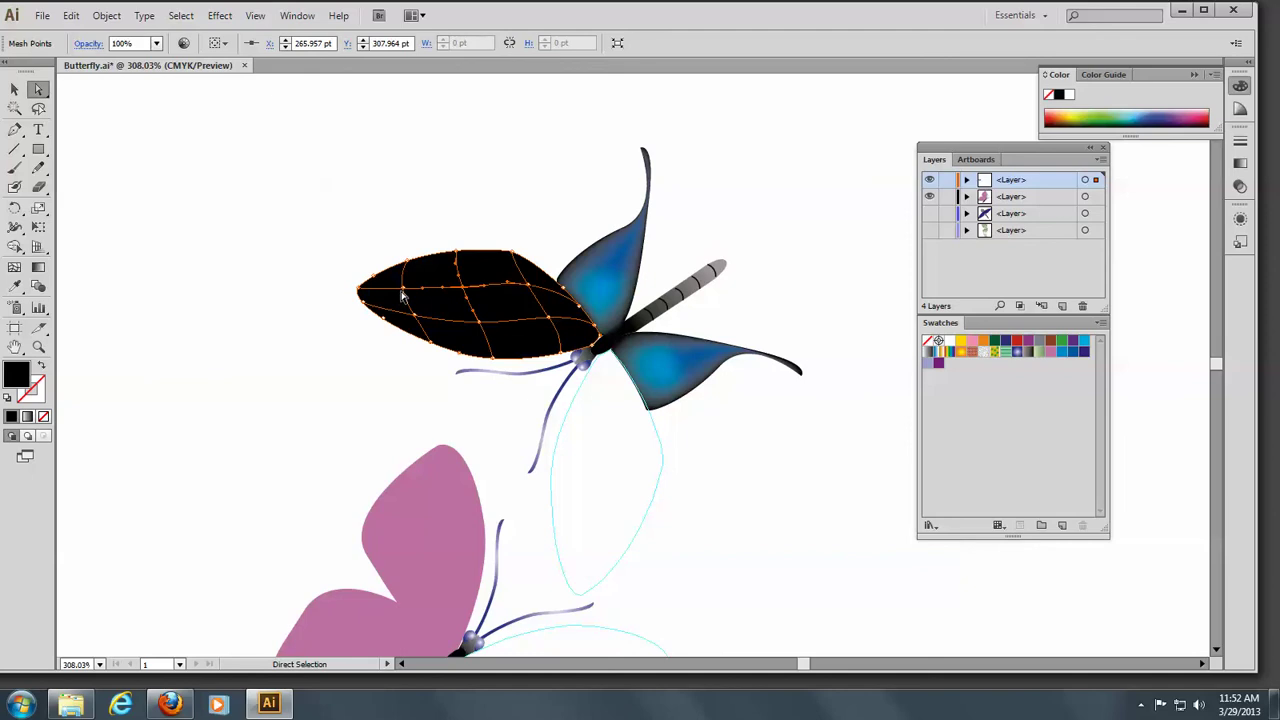
{"action": "left_click", "coordinate": [404, 292], "text": "alt"}
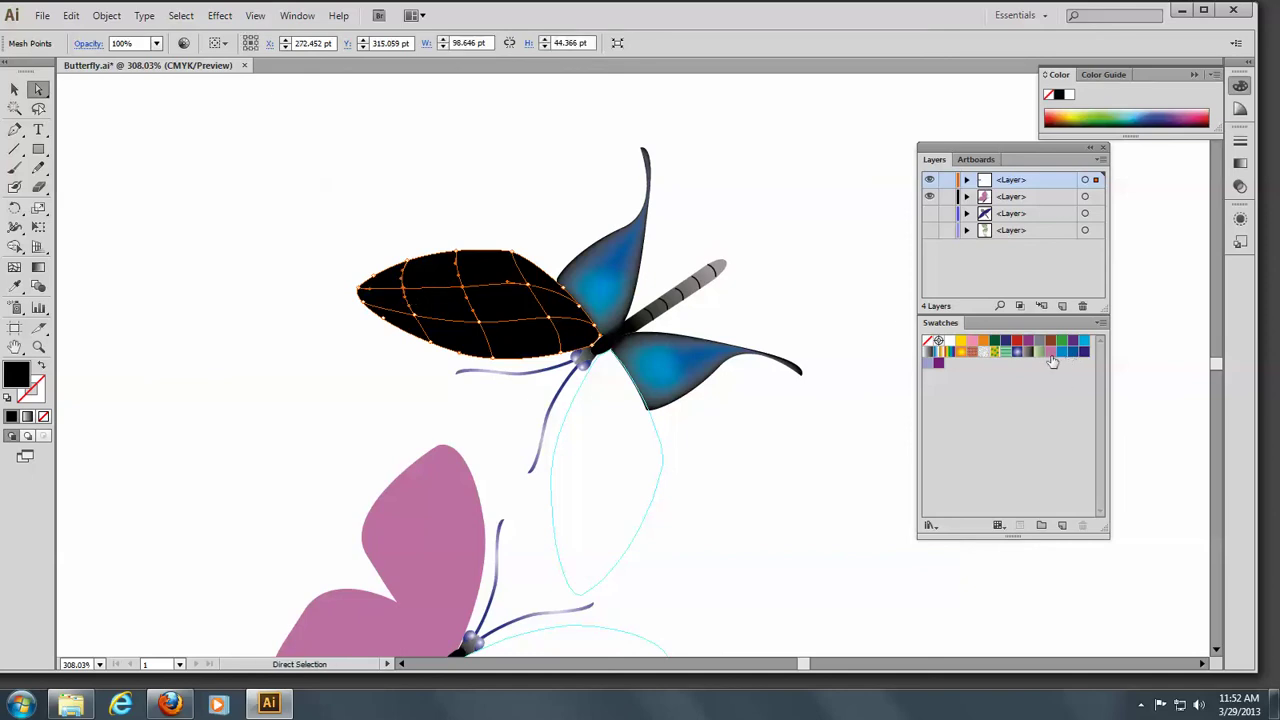
{"action": "left_click", "coordinate": [1052, 352]}
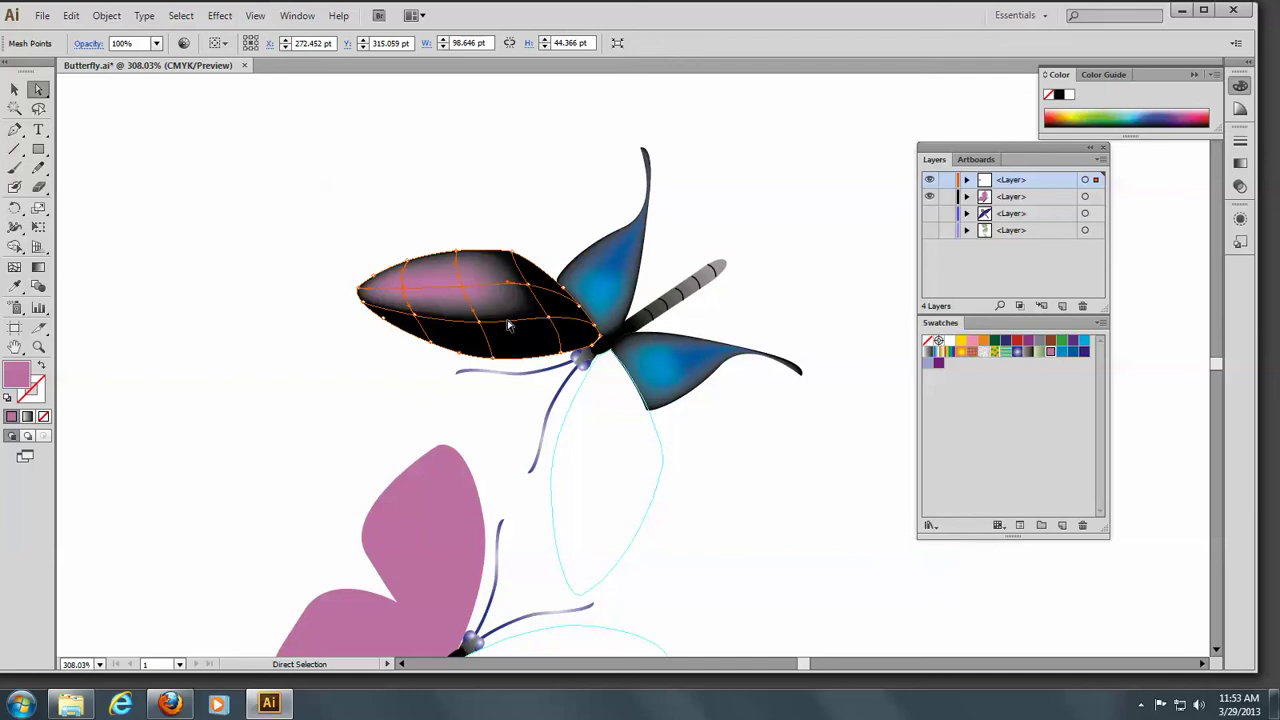
Color the mesh point nearest the body on the front wing's lower mesh line with the lavender swatch.
{"action": "left_click", "coordinate": [508, 325]}
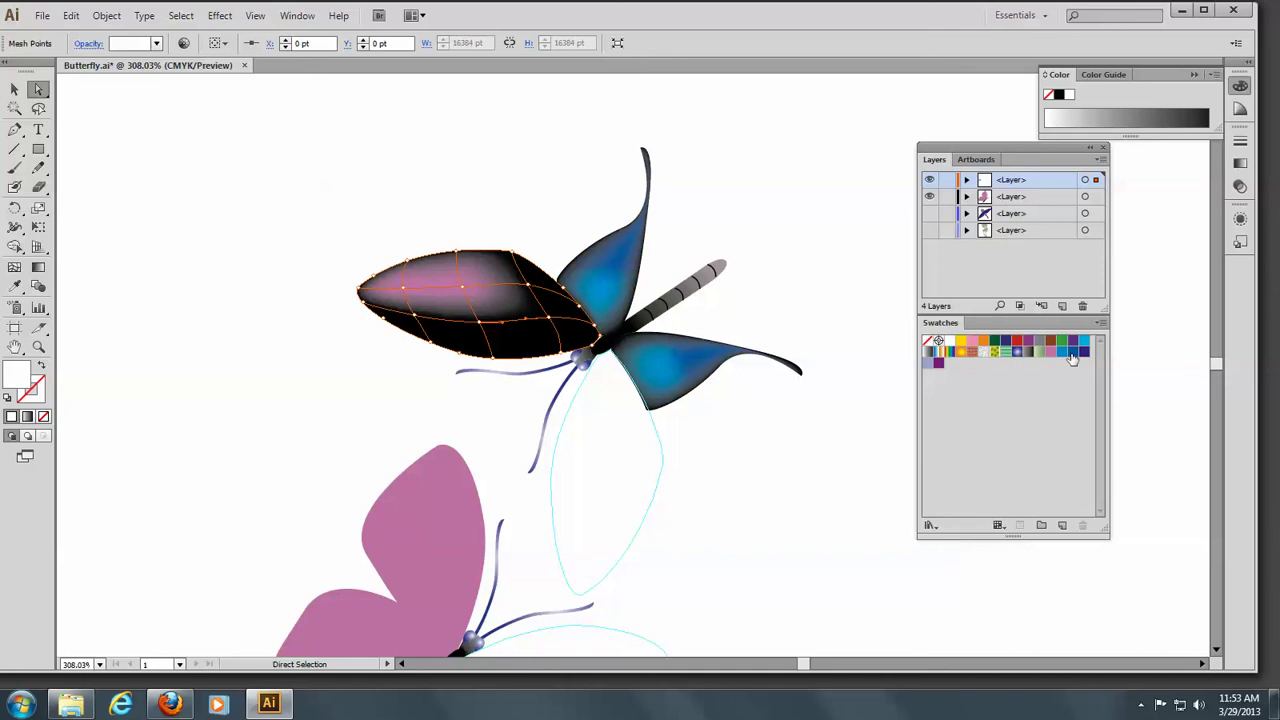
{"action": "left_click", "coordinate": [550, 320]}
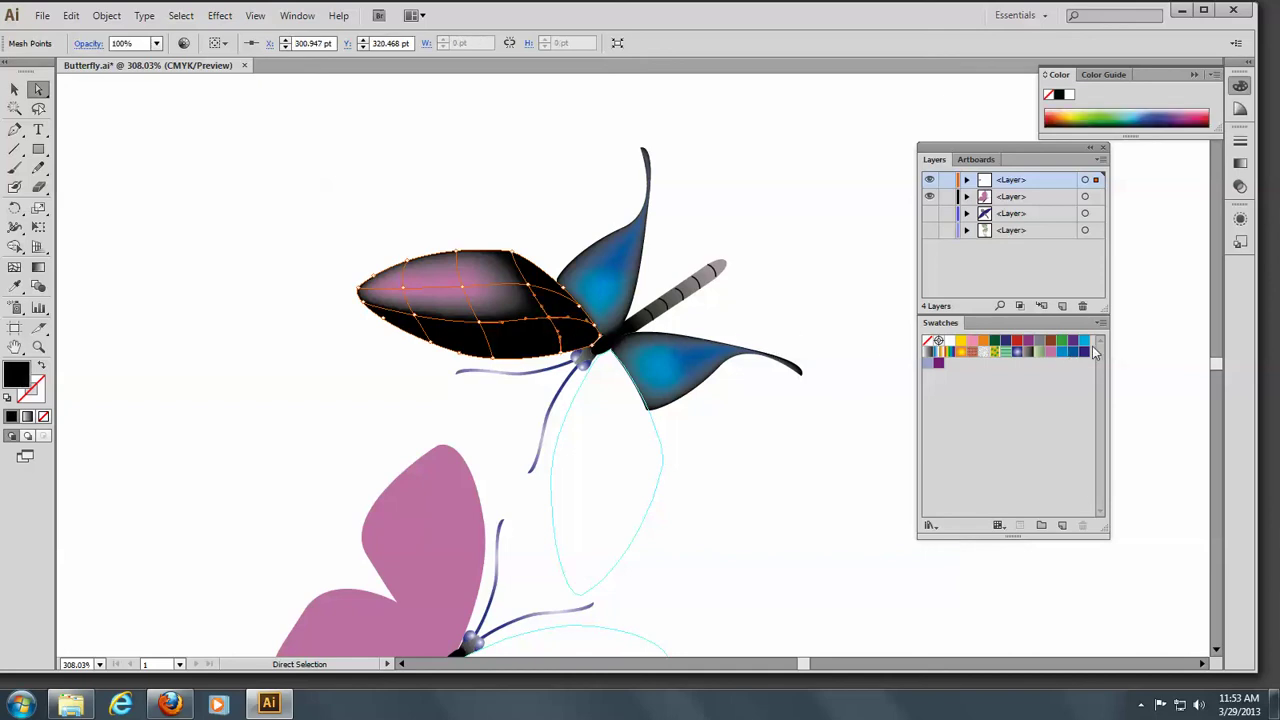
{"action": "left_click", "coordinate": [927, 361]}
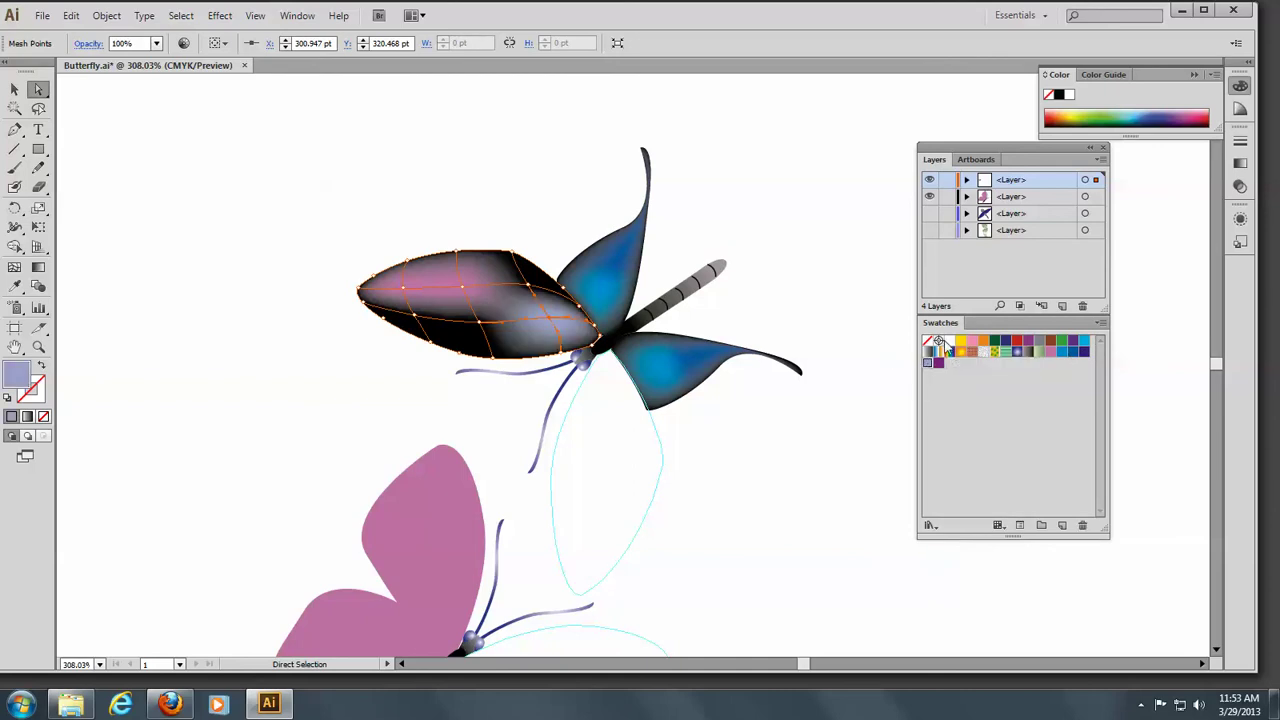
Color the middle mesh point on the front wing's lower mesh line yellow.
{"action": "left_click", "coordinate": [478, 325]}
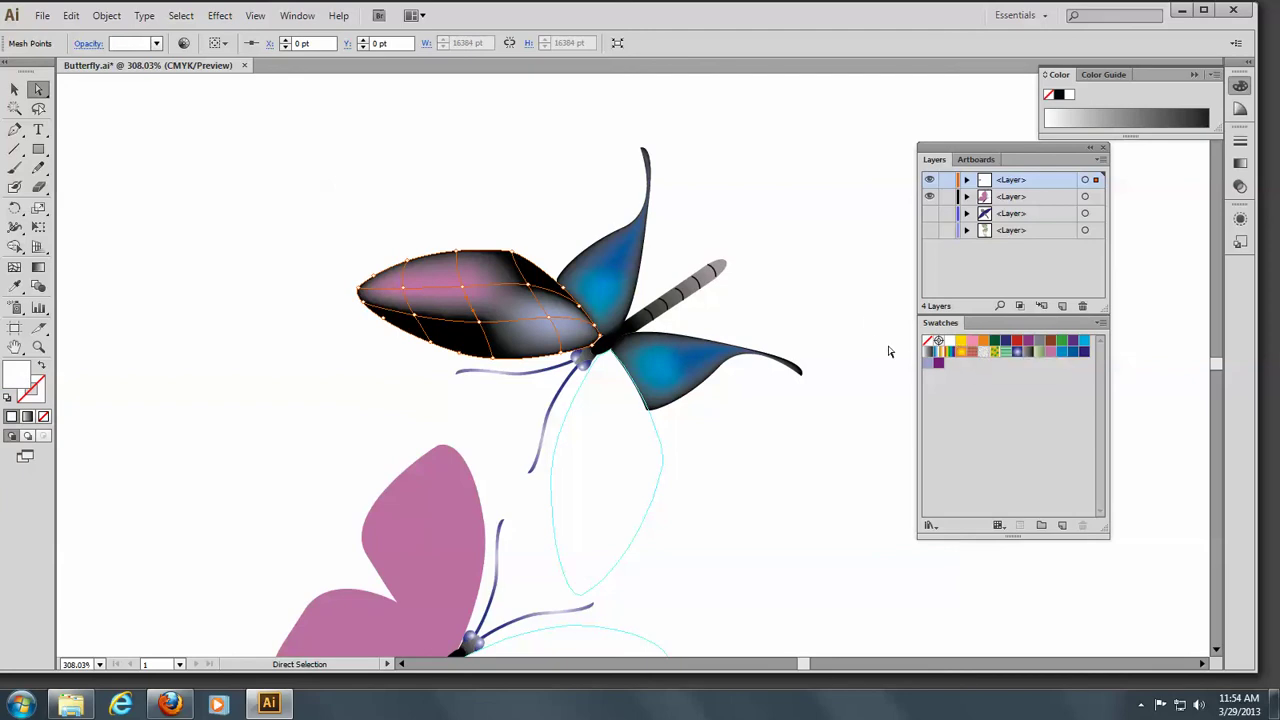
{"action": "left_click", "coordinate": [479, 322]}
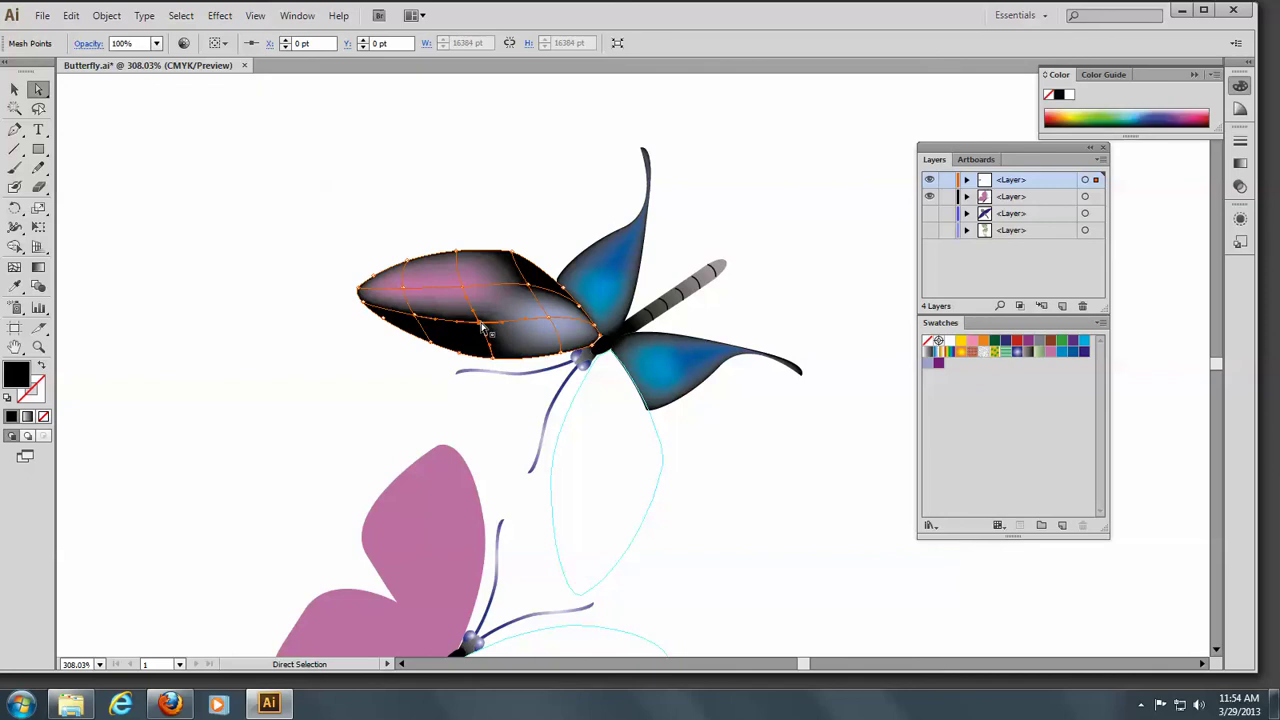
{"action": "left_click", "coordinate": [960, 342]}
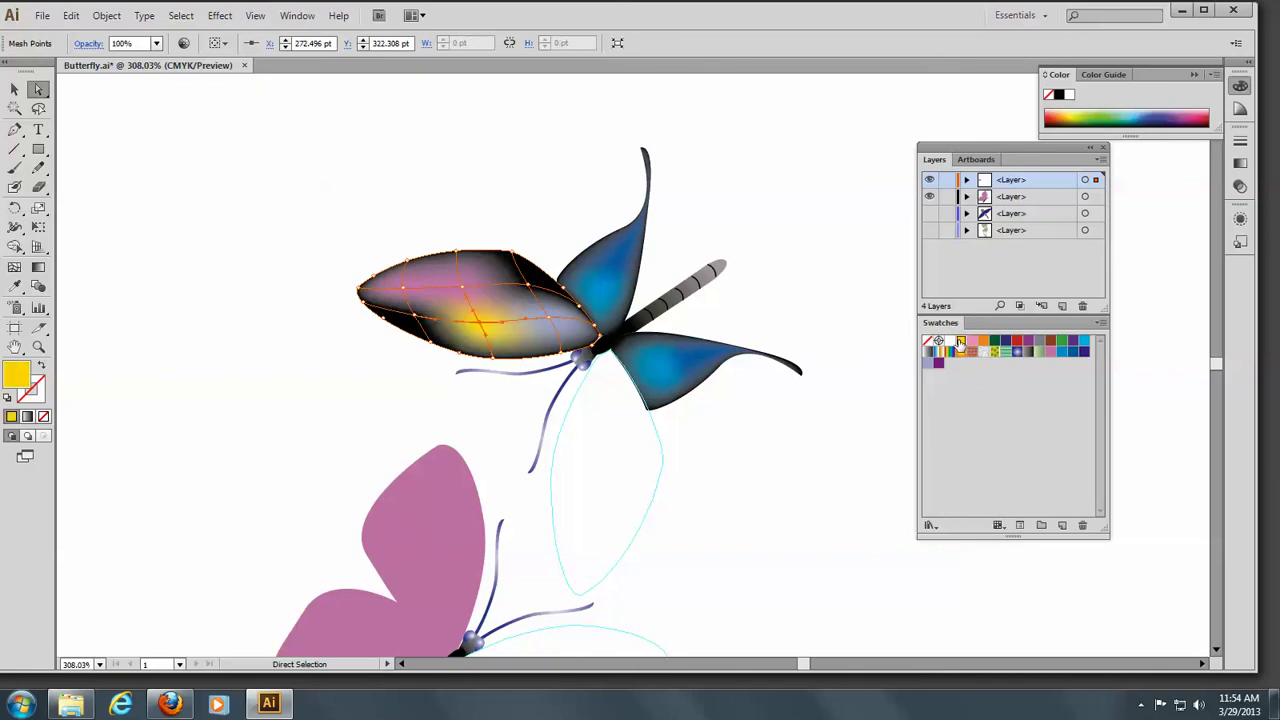
Set up a gradient mesh with 3 rows and 3 columns on the pink butterfly's front wing, with preview enabled.
{"action": "left_click", "coordinate": [493, 212]}
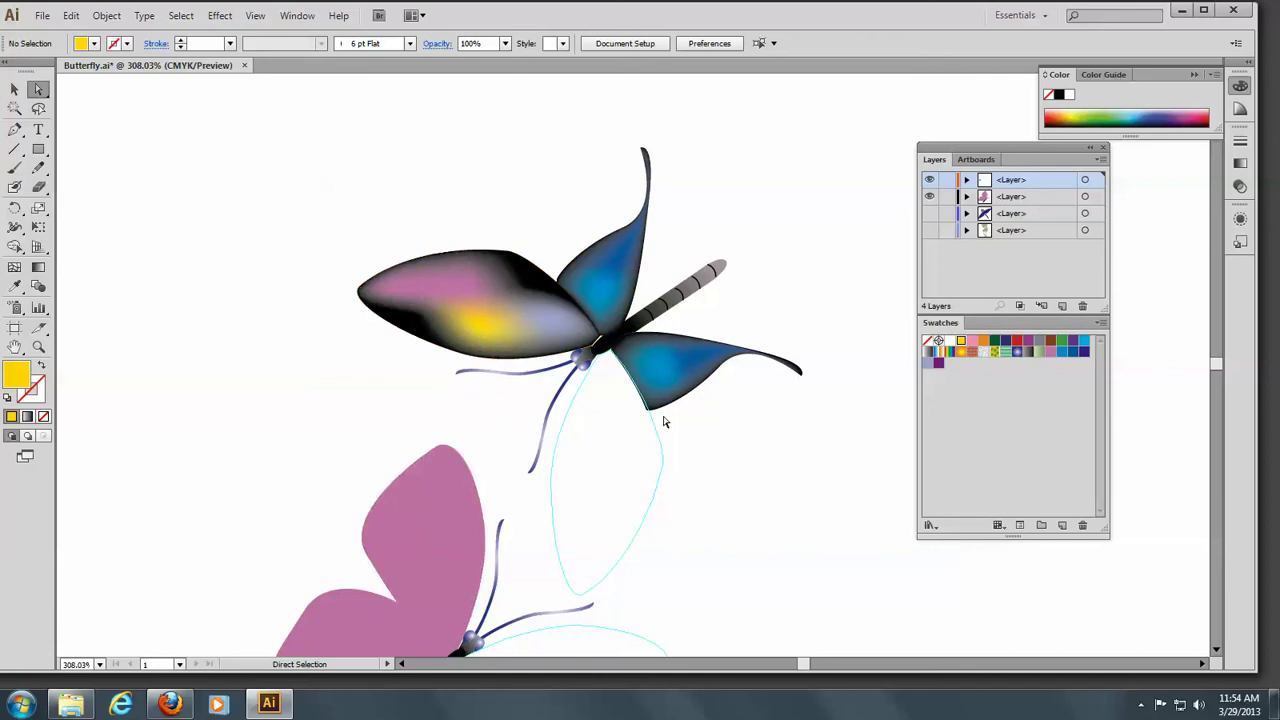
{"action": "key", "text": "space"}
{"action": "left_click_drag", "start_coordinate": [557, 509], "coordinate": [640, 360]}
{"action": "left_click", "coordinate": [14, 89]}
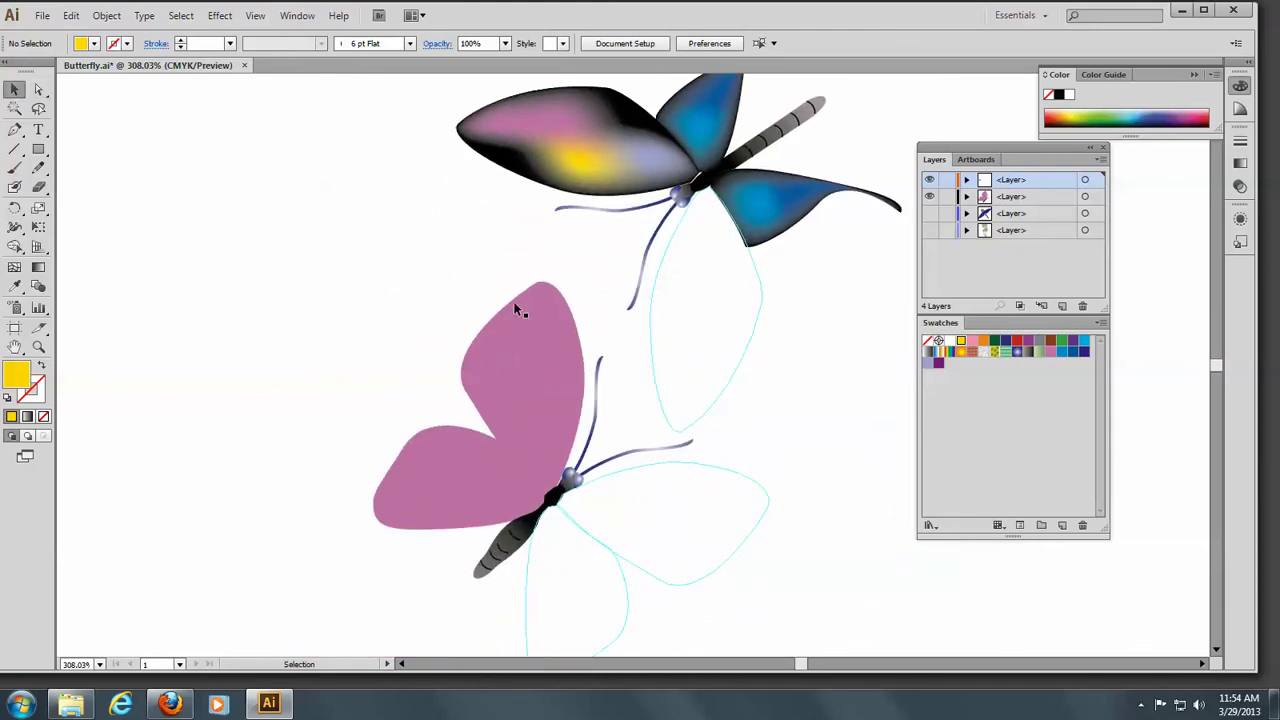
{"action": "left_click", "coordinate": [551, 351]}
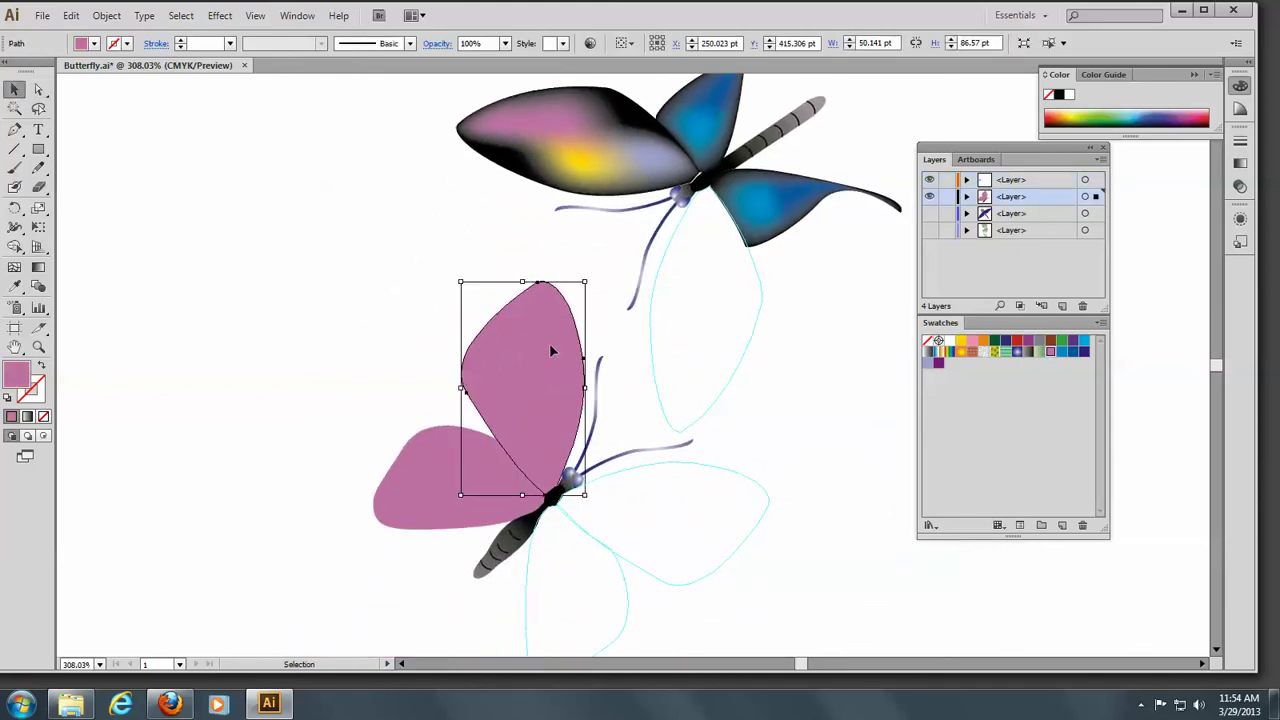
{"action": "left_click", "coordinate": [38, 347]}
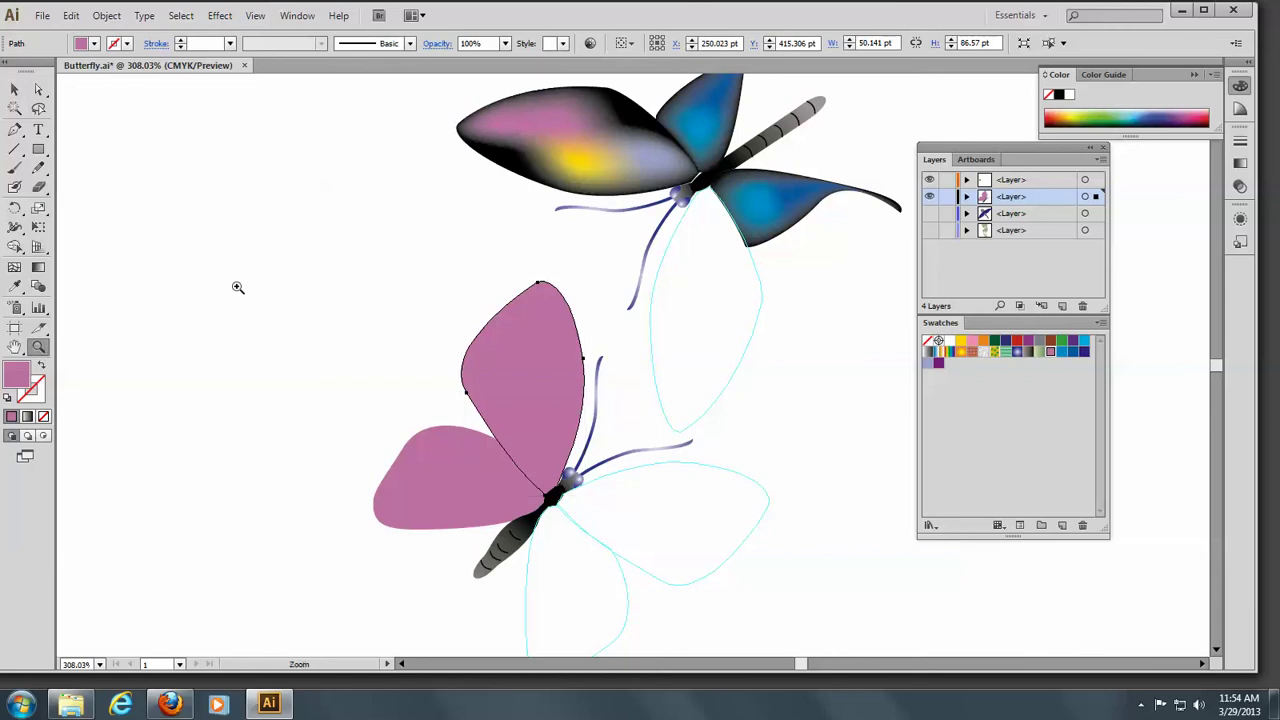
{"action": "left_click_drag", "start_coordinate": [389, 246], "coordinate": [671, 496]}
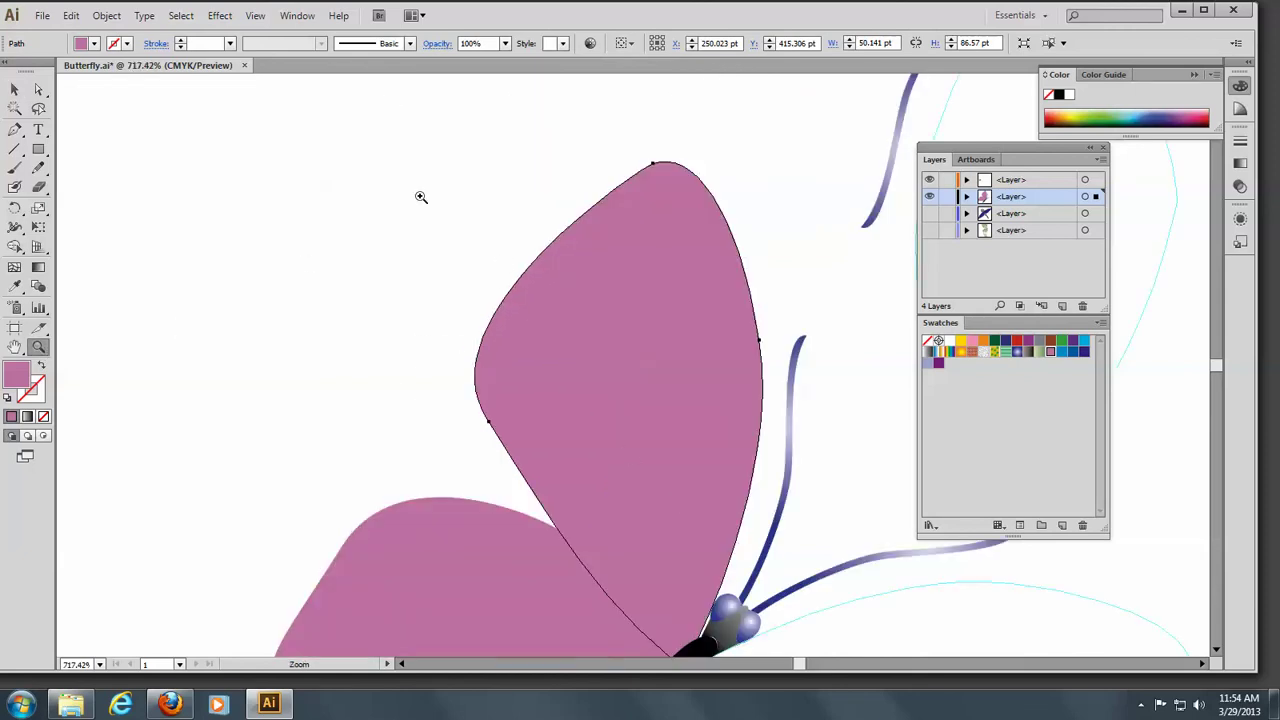
{"action": "left_click", "coordinate": [107, 15]}
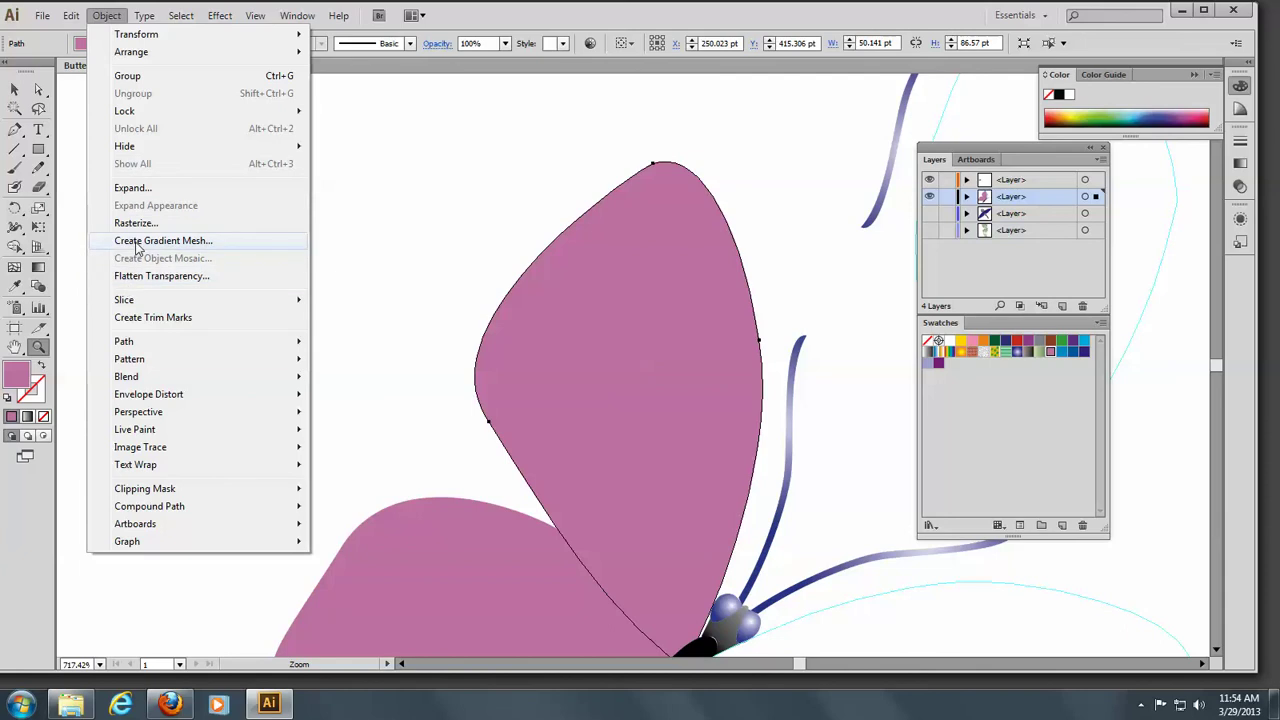
{"action": "left_click", "coordinate": [137, 248]}
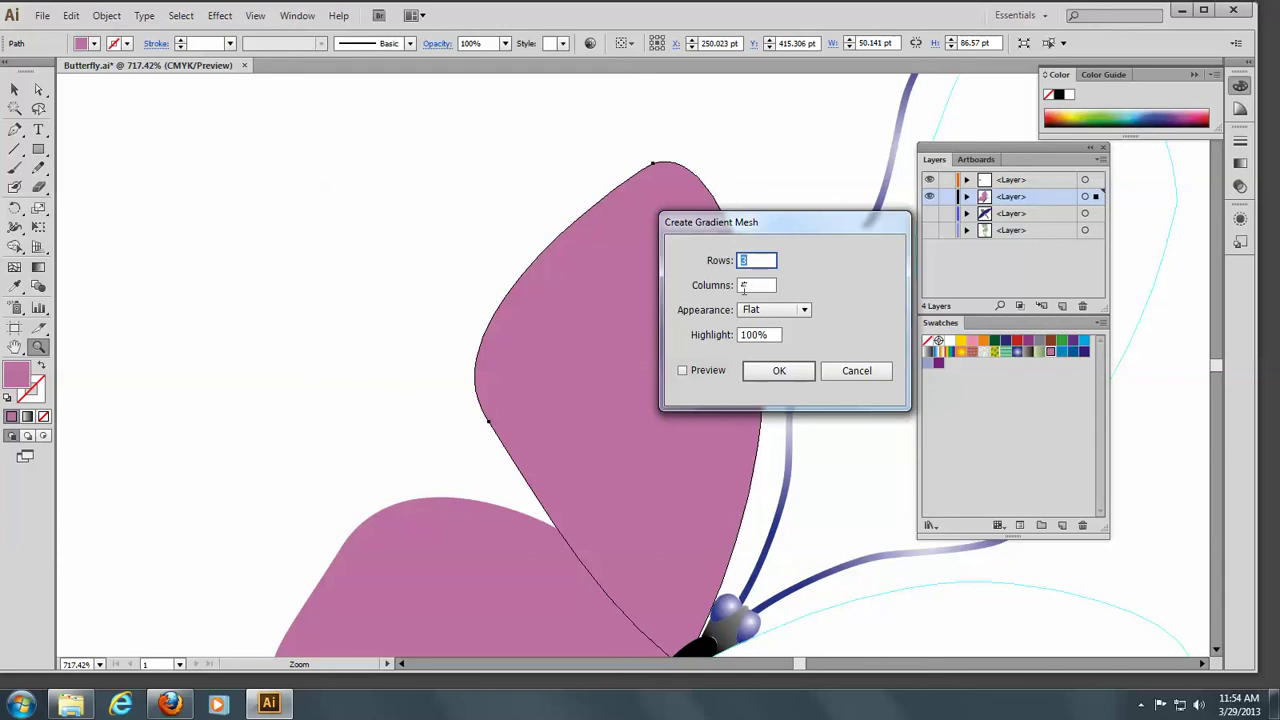
{"action": "key", "text": "Tab"}
{"action": "type", "text": "3"}
{"action": "left_click", "coordinate": [683, 371]}
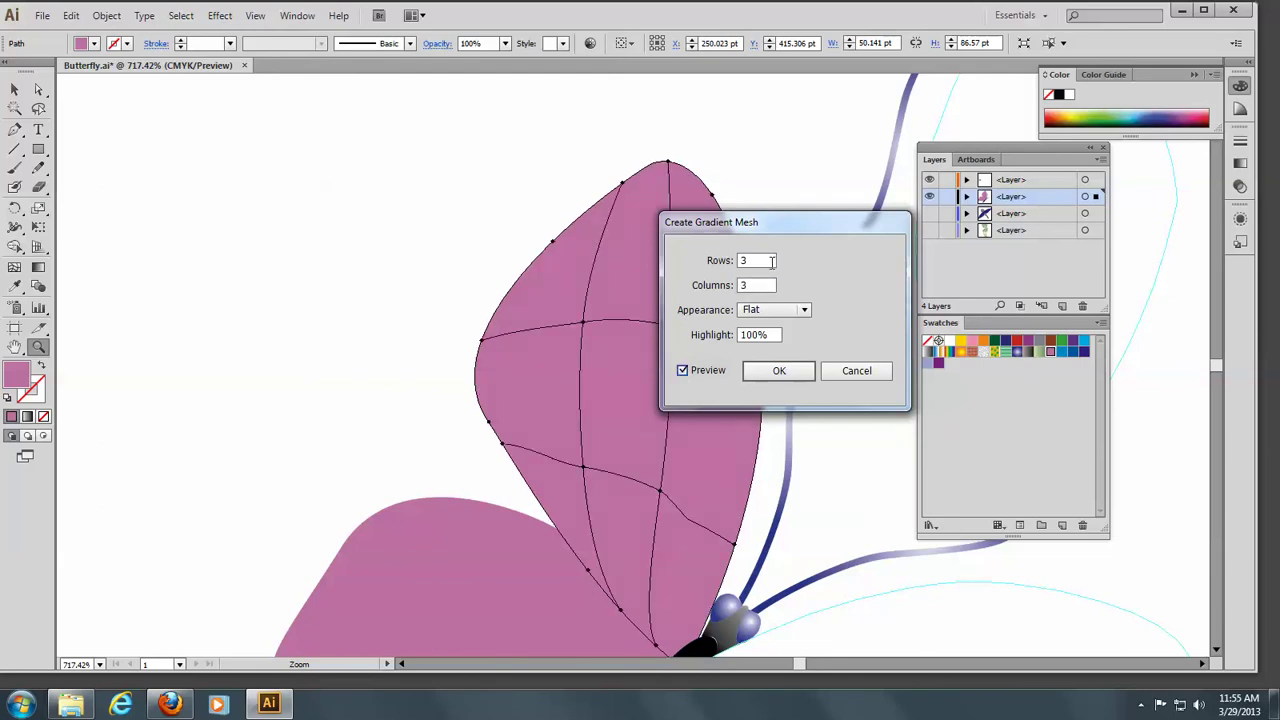
{"action": "left_click_drag", "start_coordinate": [792, 229], "coordinate": [889, 254]}
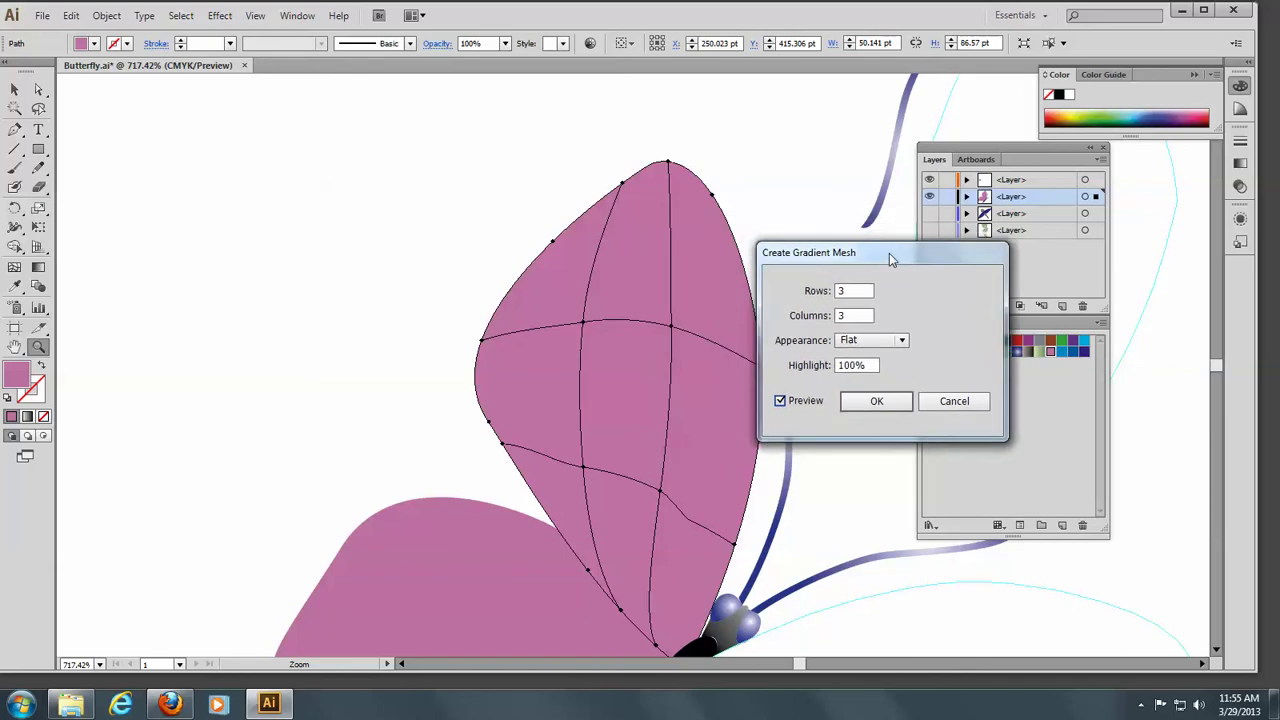
Try the To Center and To Edge appearances on the front wing's mesh preview.
{"action": "left_click", "coordinate": [902, 342]}
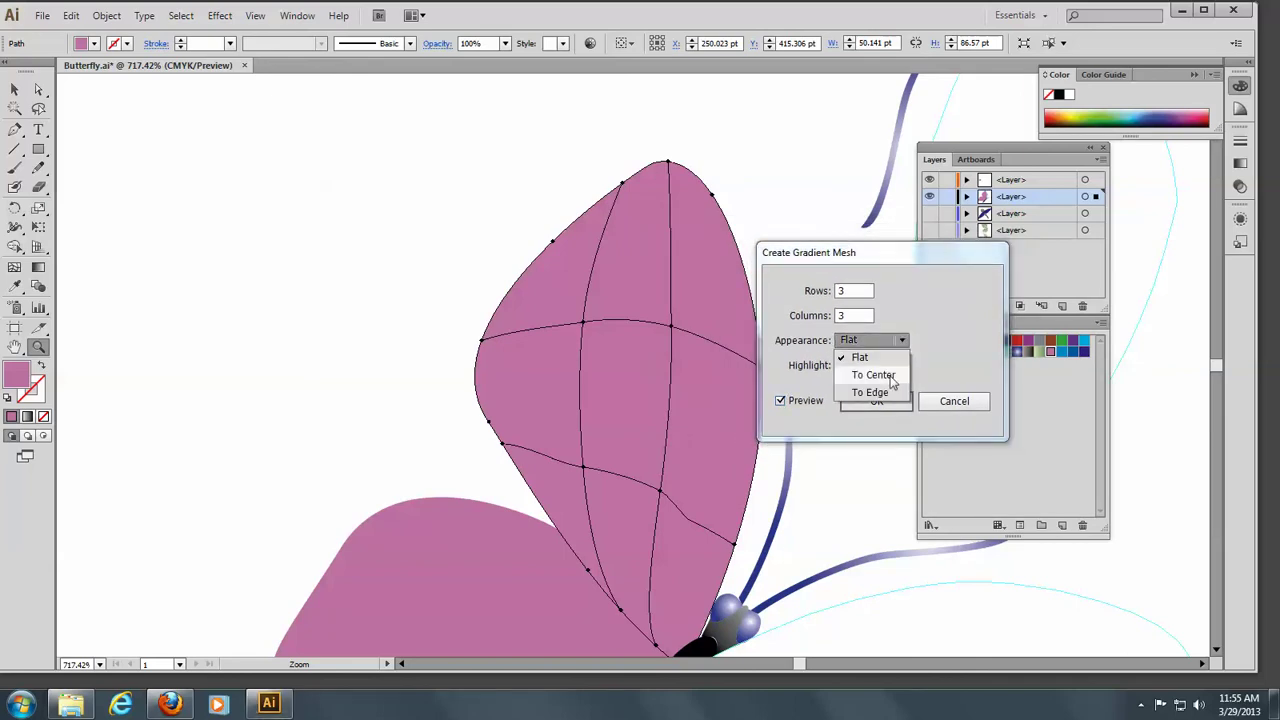
{"action": "left_click", "coordinate": [872, 375]}
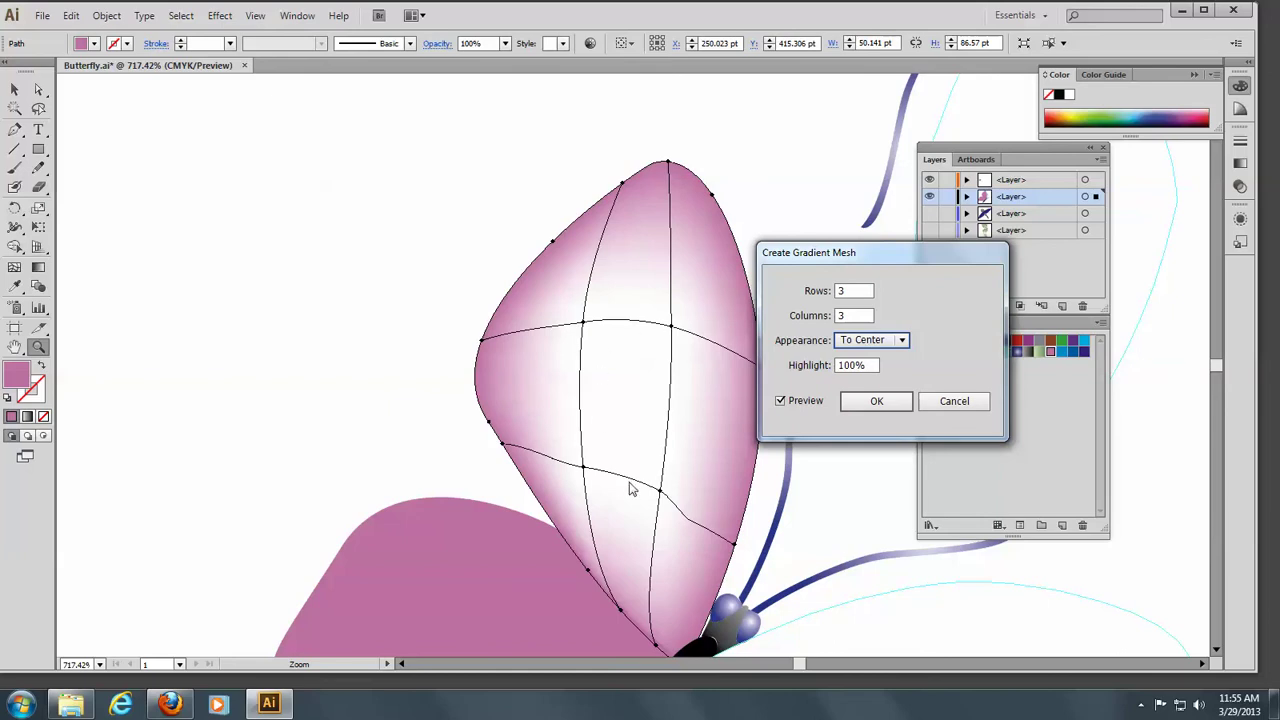
{"action": "left_click", "coordinate": [901, 341]}
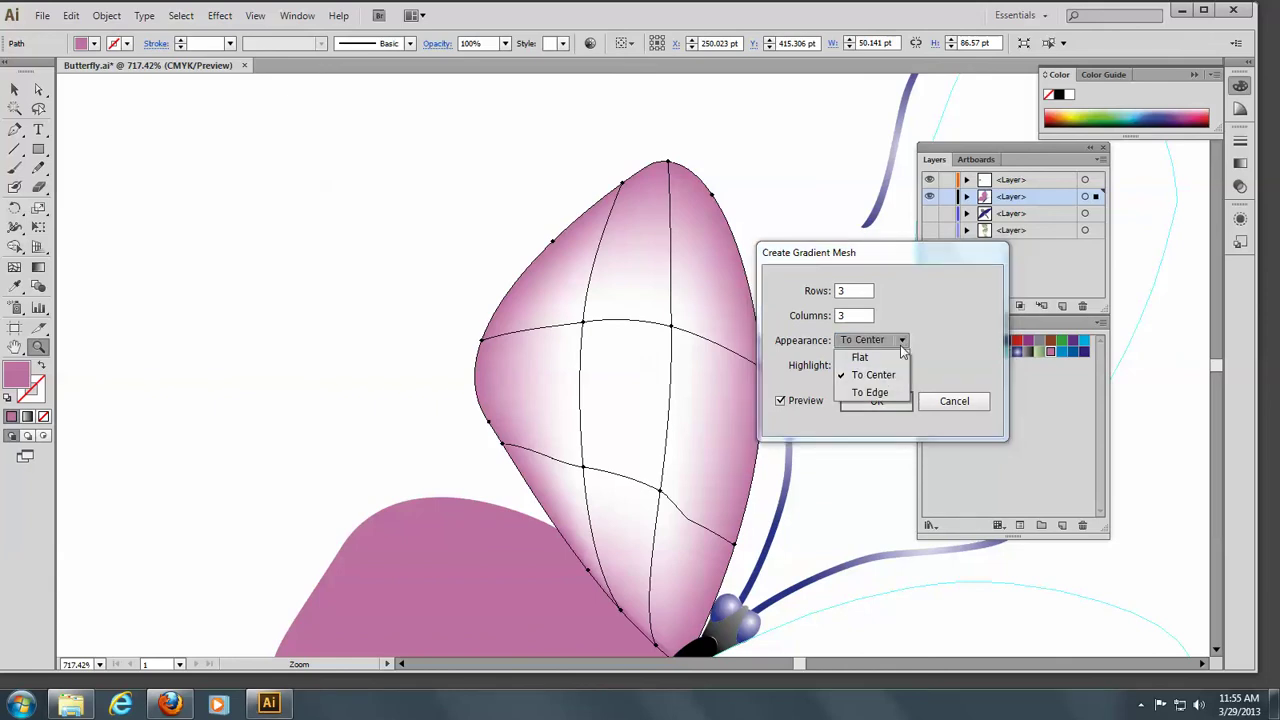
{"action": "left_click", "coordinate": [870, 393]}
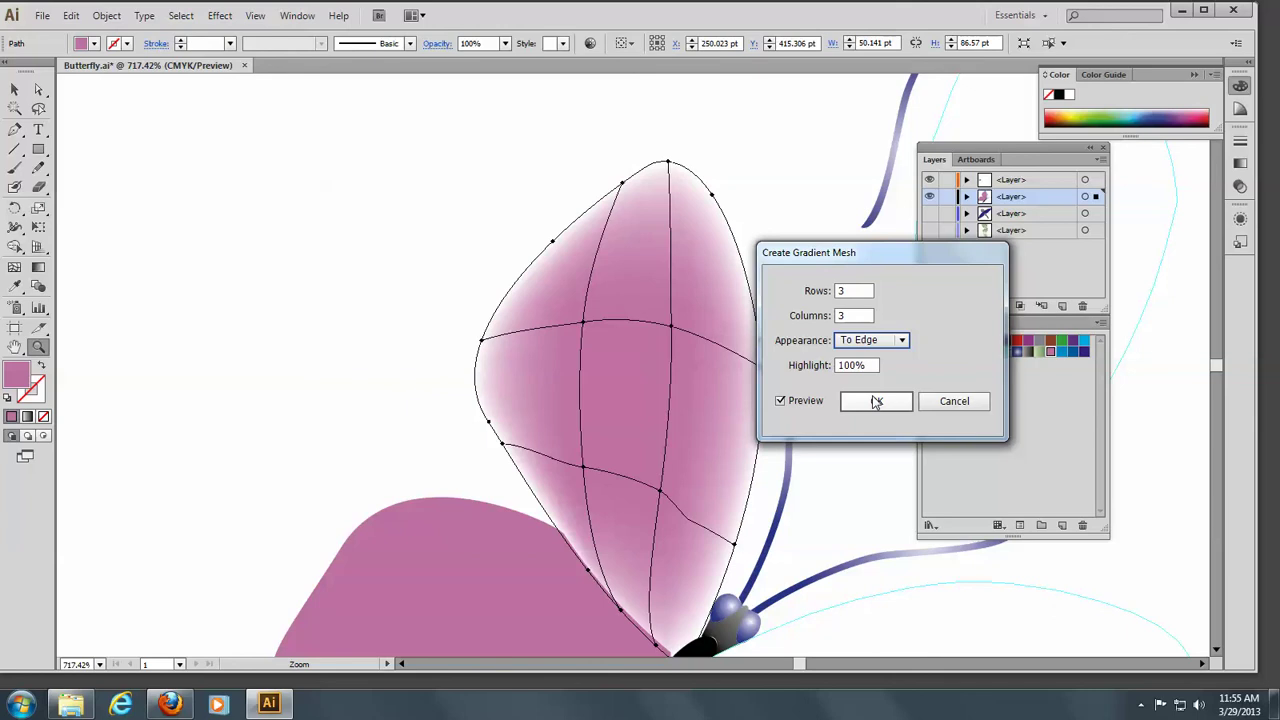
Create the front wing's mesh with the To Center appearance and 100% highlight, and deselect it.
{"action": "left_click", "coordinate": [902, 340]}
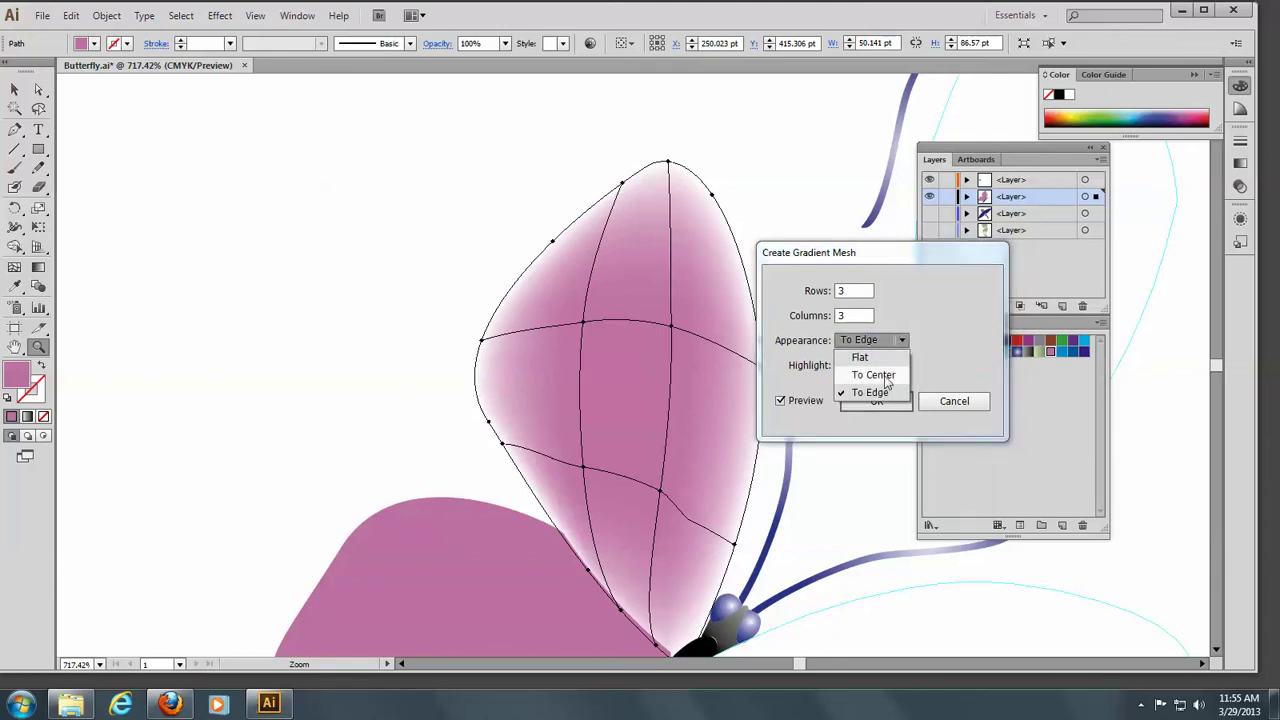
{"action": "left_click", "coordinate": [878, 375]}
{"action": "left_click", "coordinate": [877, 402]}
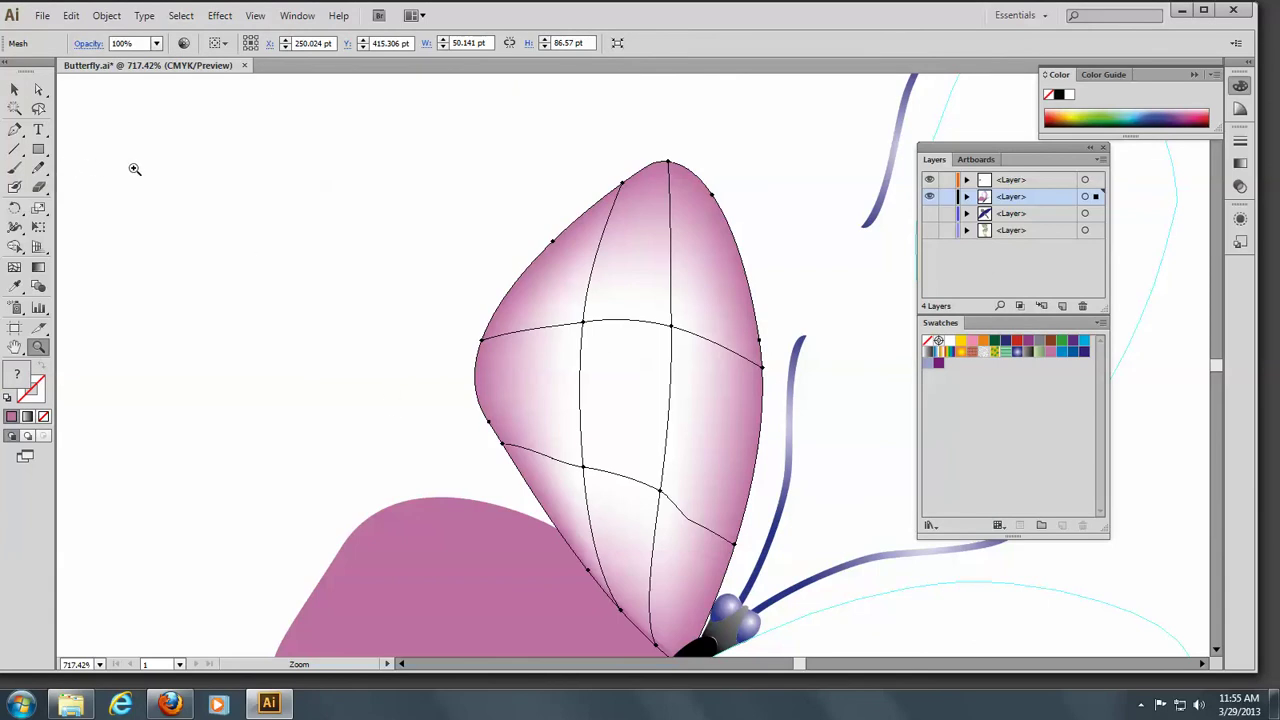
{"action": "left_click", "coordinate": [14, 89]}
{"action": "left_click", "coordinate": [363, 210]}
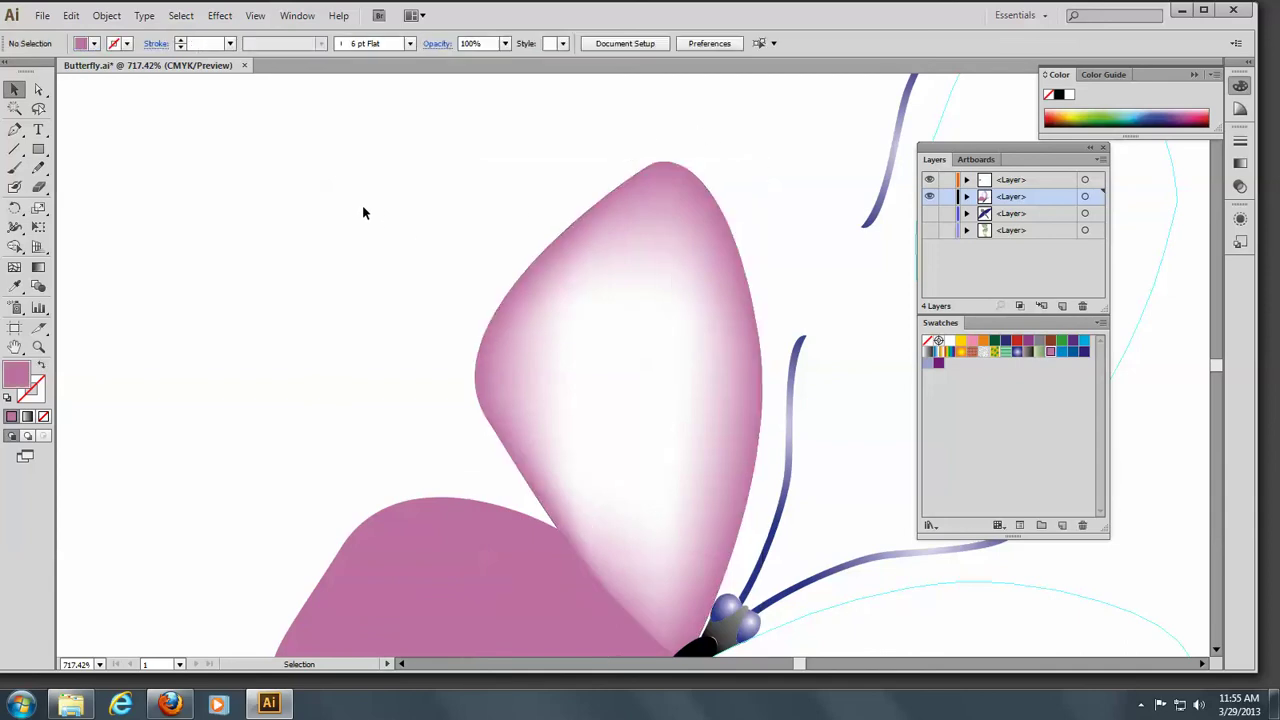
Lasso the mesh points along the pink front wing's tip and outer edge and color them with the Color 3 blue swatch.
{"action": "left_click", "coordinate": [38, 108]}
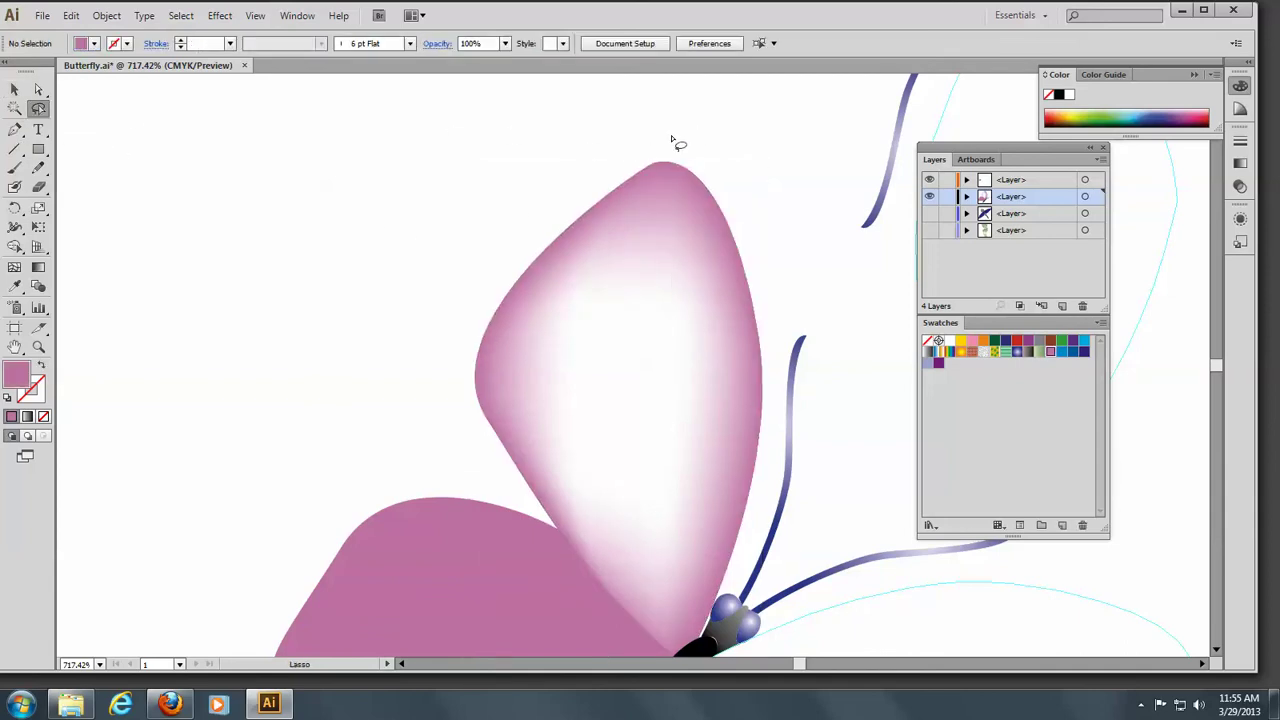
{"action": "mouse_move", "coordinate": [669, 134]}
{"action": "left_mouse_down"}
{"action": "mouse_move", "coordinate": [587, 187]}
{"action": "mouse_move", "coordinate": [487, 304]}
{"action": "mouse_move", "coordinate": [451, 366]}
{"action": "mouse_move", "coordinate": [484, 423]}
{"action": "mouse_move", "coordinate": [498, 363]}
{"action": "mouse_move", "coordinate": [556, 282]}
{"action": "mouse_move", "coordinate": [681, 139]}
{"action": "left_mouse_up"}
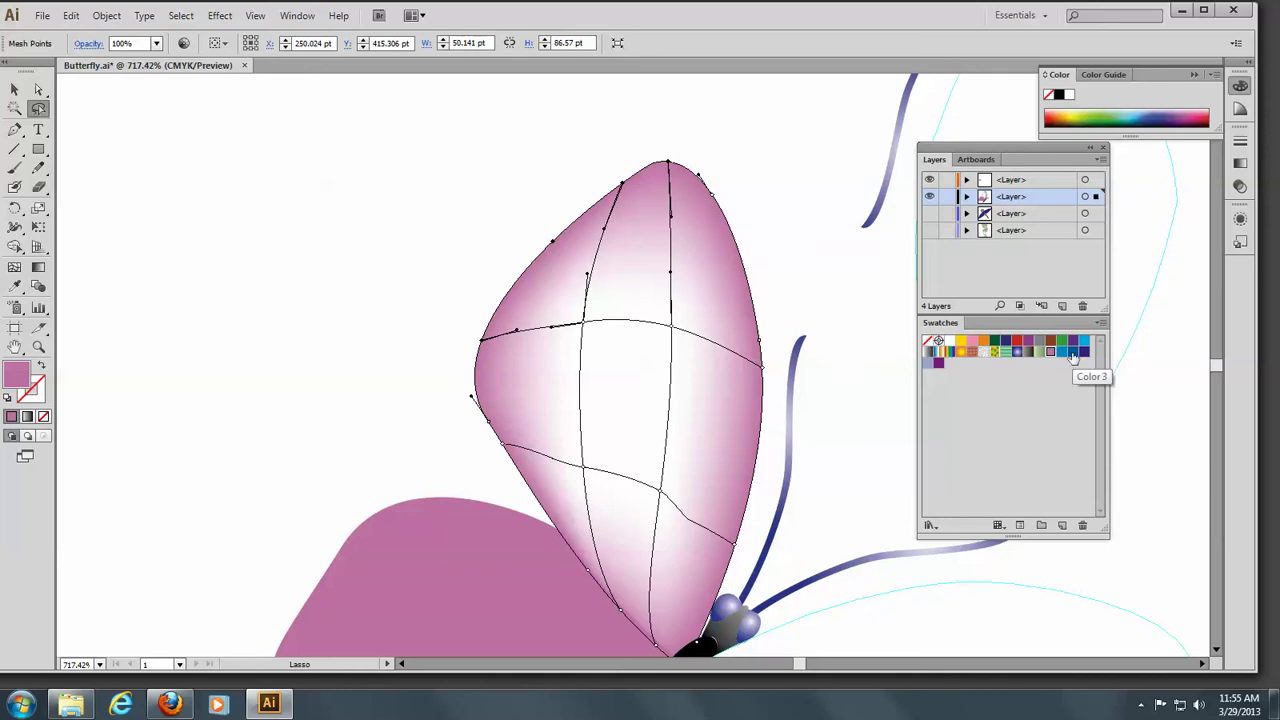
{"action": "left_click", "coordinate": [1072, 356]}
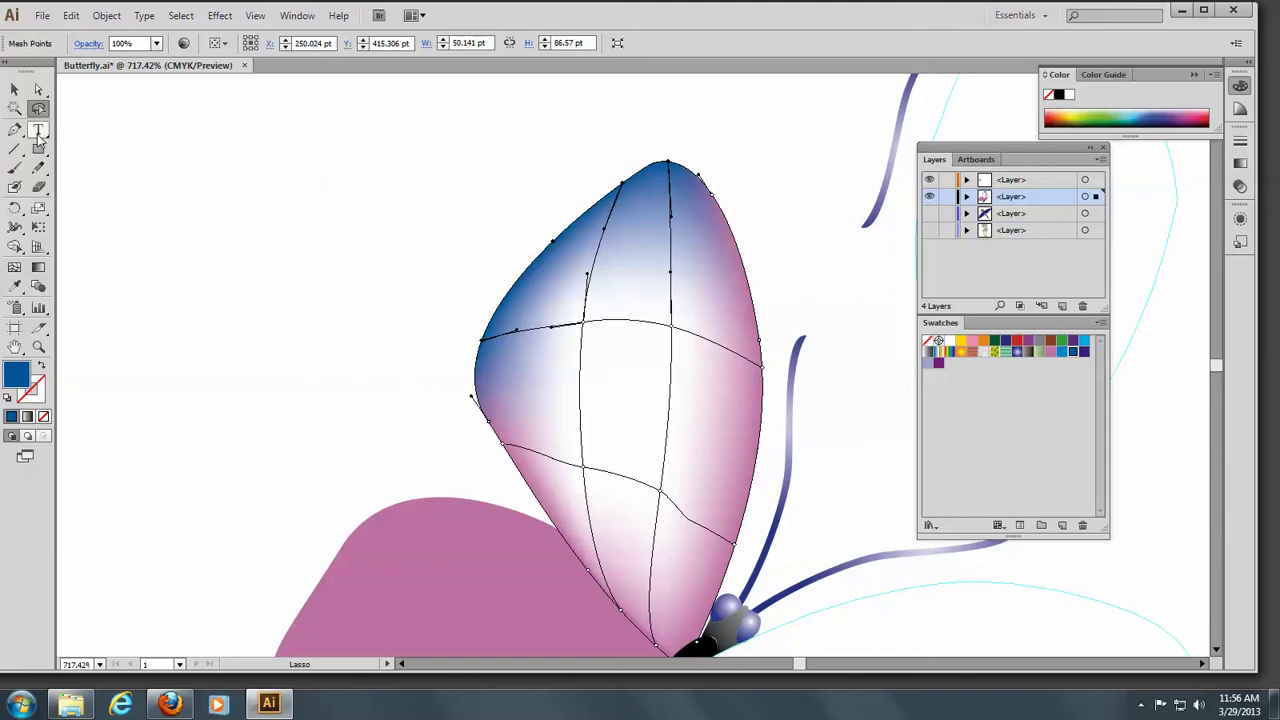
Color the front wing's interior mesh point nearest the tip and antennae side with the orange swatch.
{"action": "left_click", "coordinate": [37, 90]}
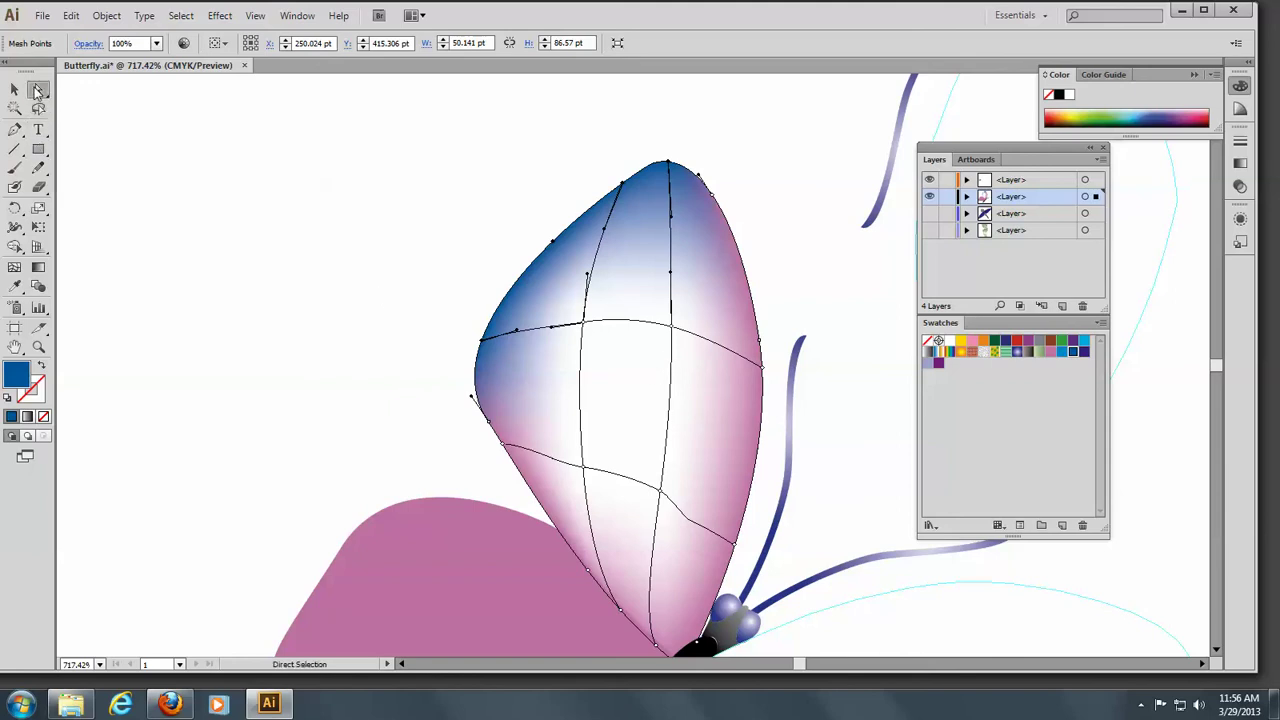
{"action": "left_click", "coordinate": [672, 327]}
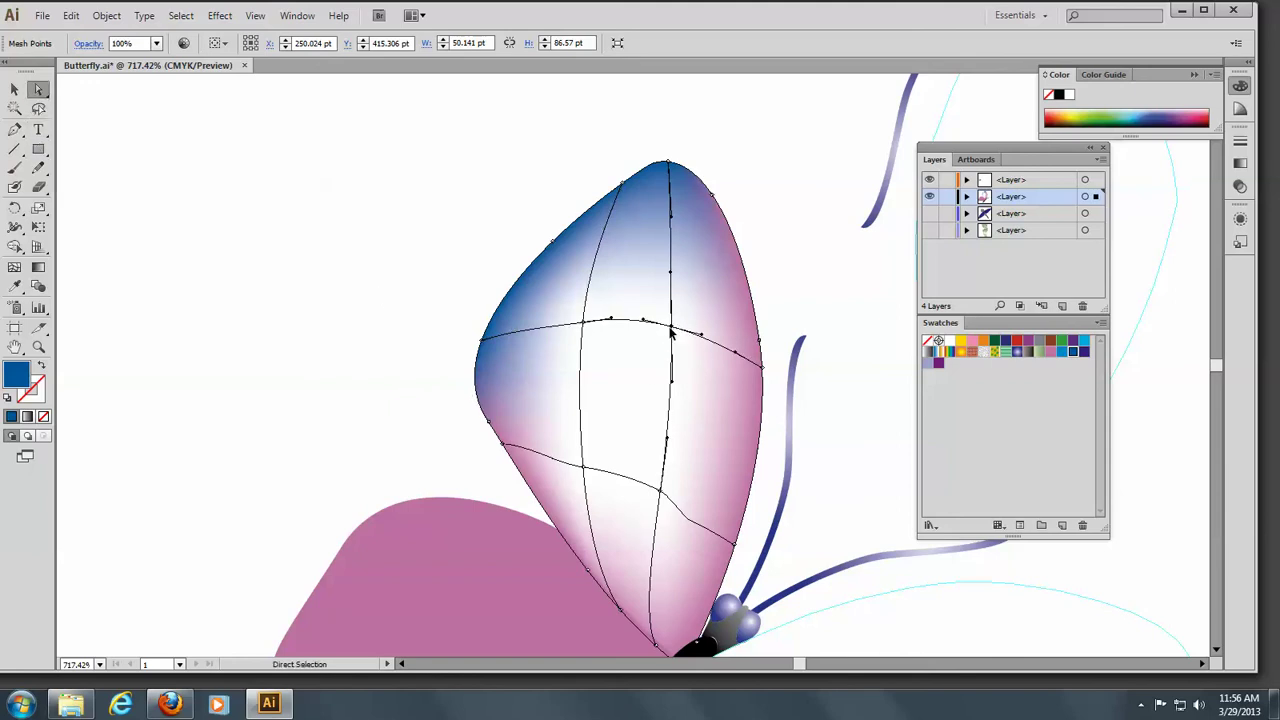
{"action": "left_click", "coordinate": [983, 342]}
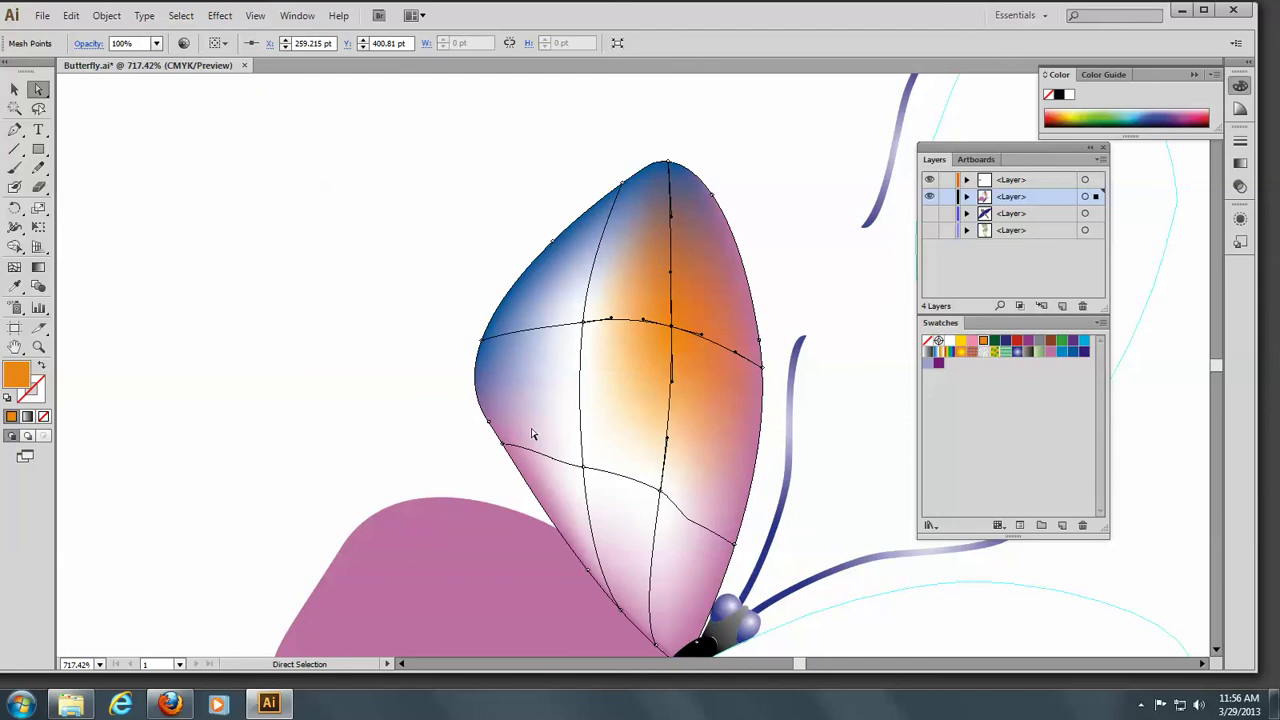
Add a mesh point in the middle of the pink rear wing, colored with the Color 3 blue swatch.
{"action": "left_click_drag", "start_coordinate": [371, 371], "coordinate": [430, 95]}
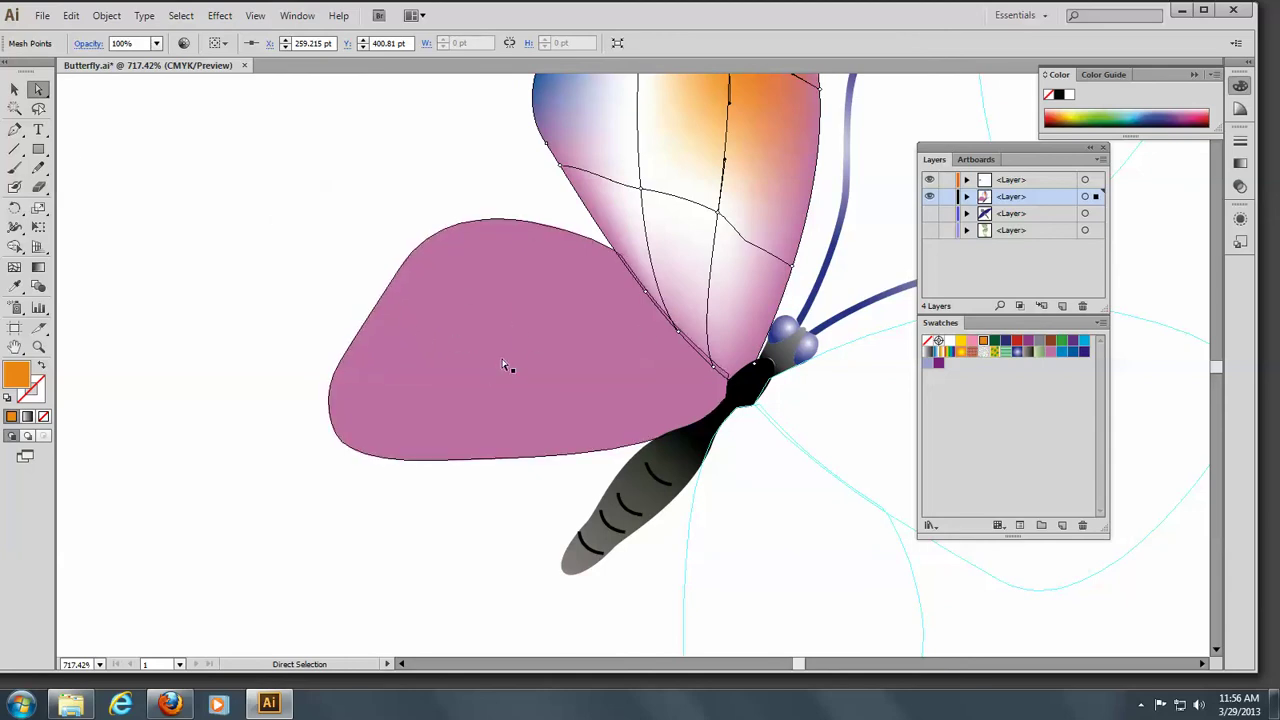
{"action": "left_click", "coordinate": [15, 269]}
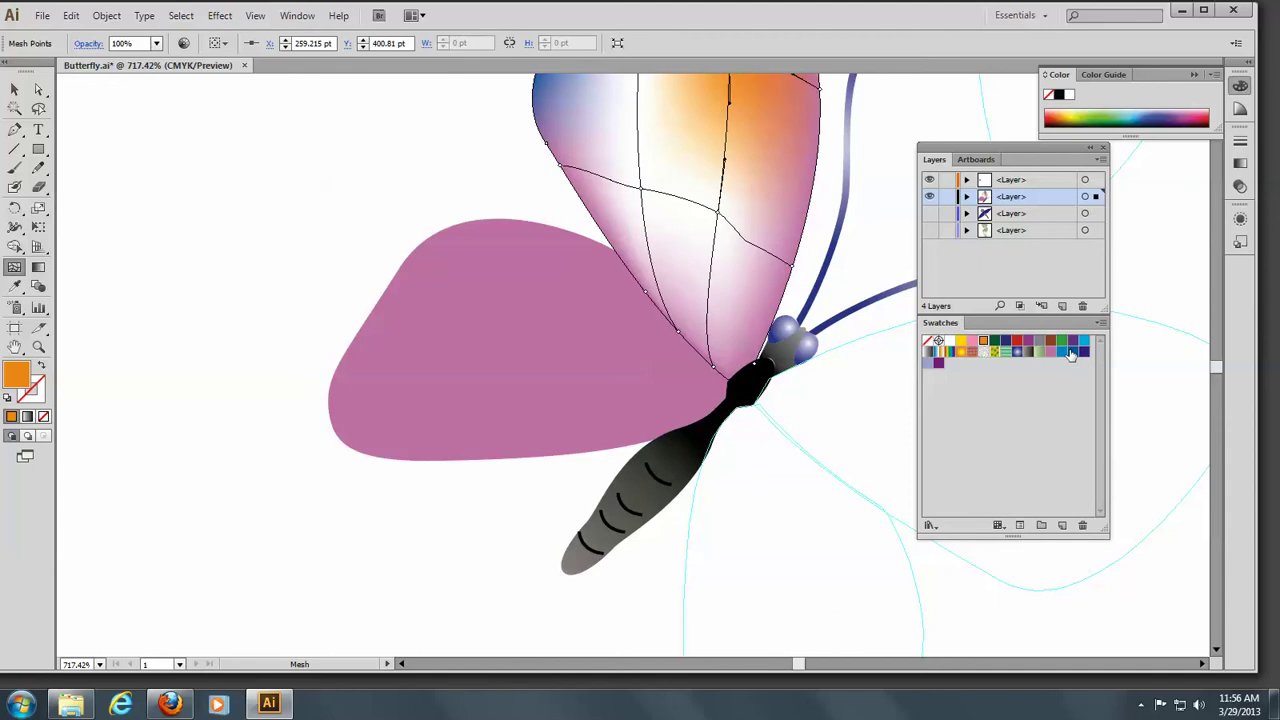
{"action": "left_click", "coordinate": [1071, 352]}
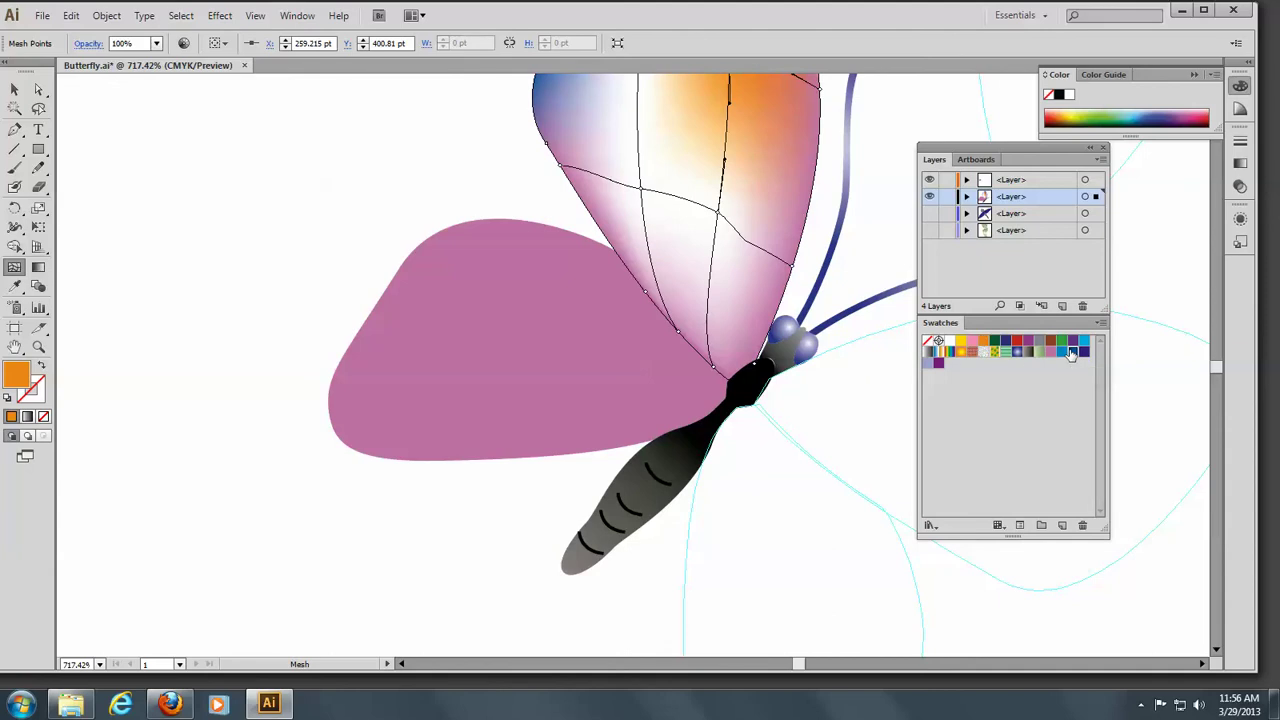
{"action": "left_click", "coordinate": [520, 360]}
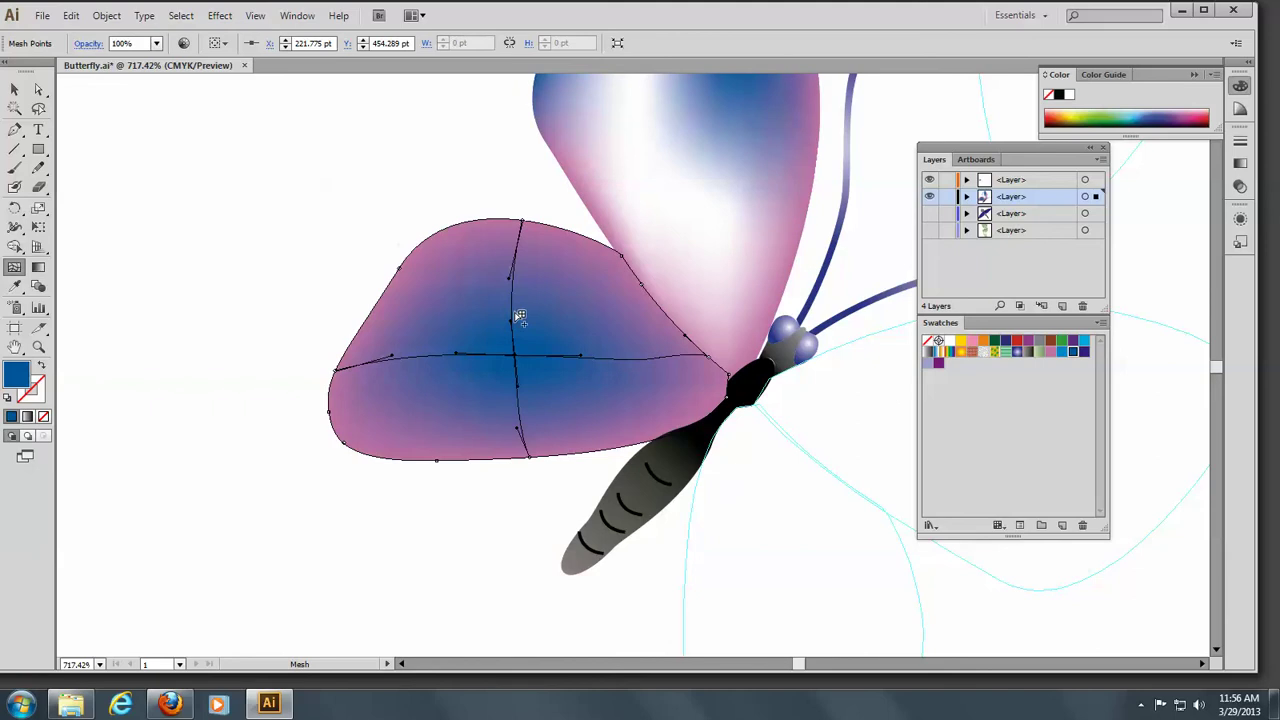
Add two more rear wing mesh points: an orange one near the front wing and a bright blue one near the lower outer edge.
{"action": "left_click", "coordinate": [556, 316]}
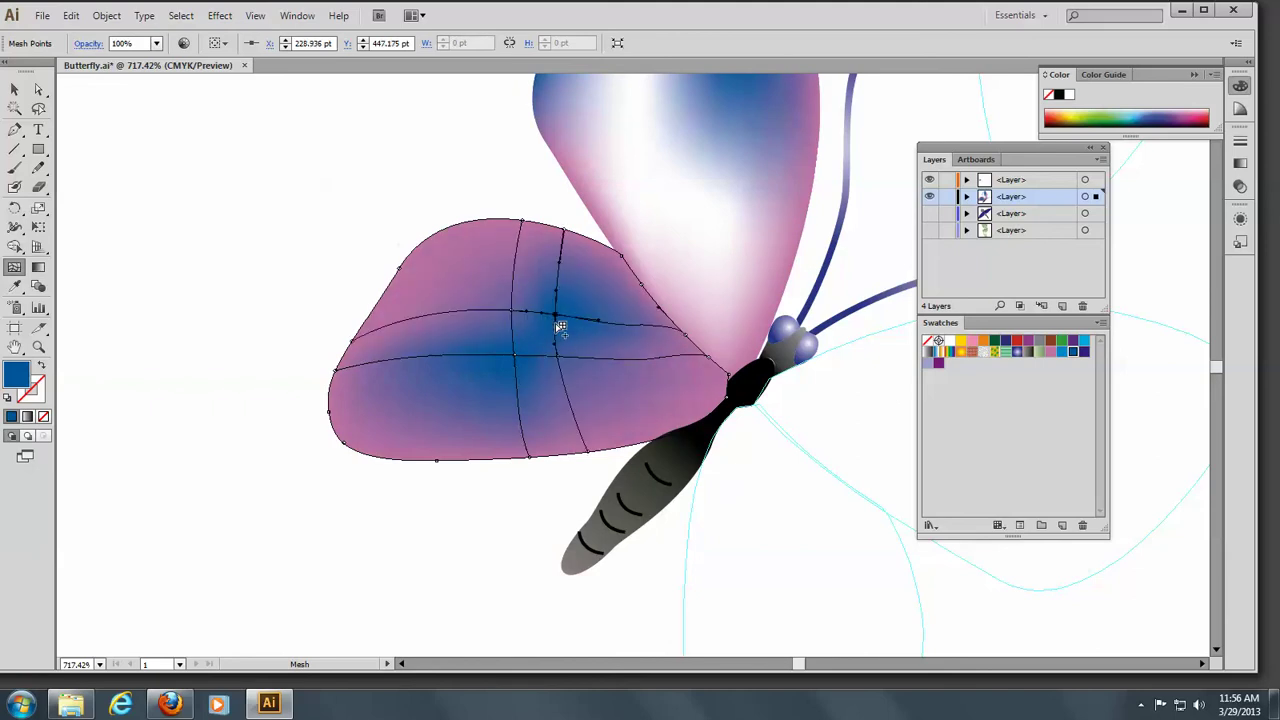
{"action": "left_click", "coordinate": [984, 341]}
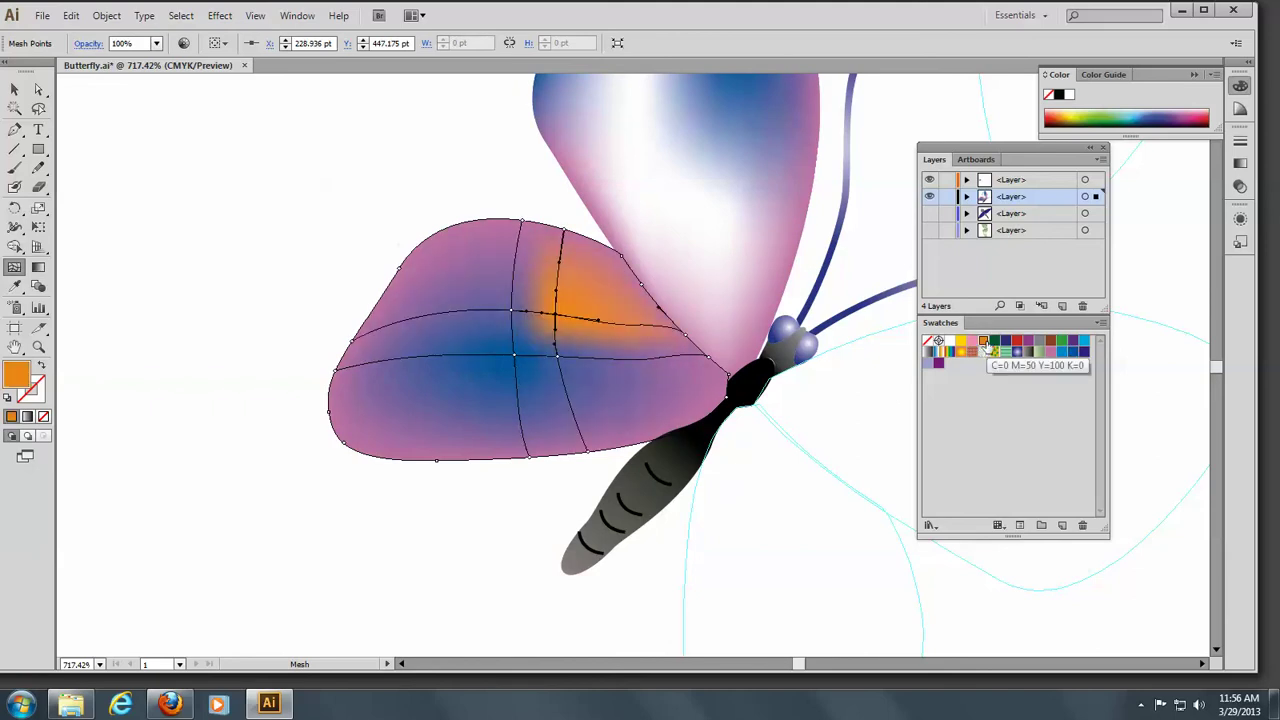
{"action": "left_click", "coordinate": [457, 418]}
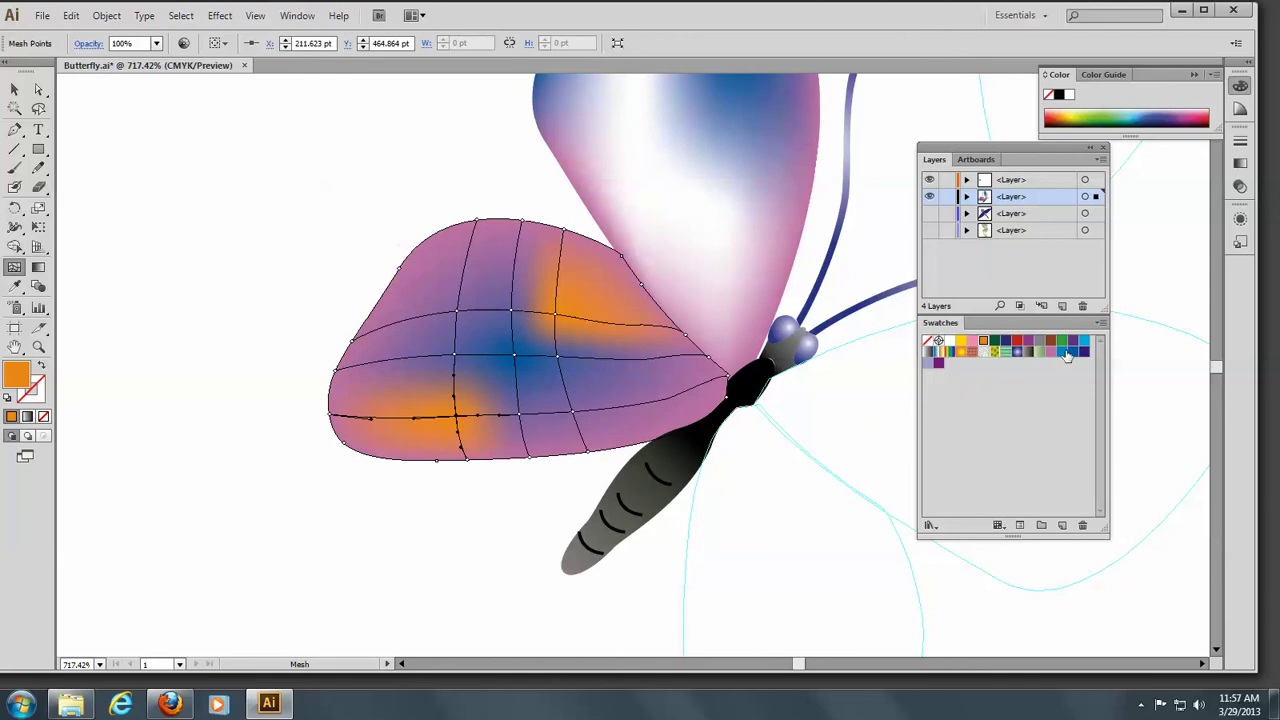
{"action": "left_click", "coordinate": [1066, 353]}
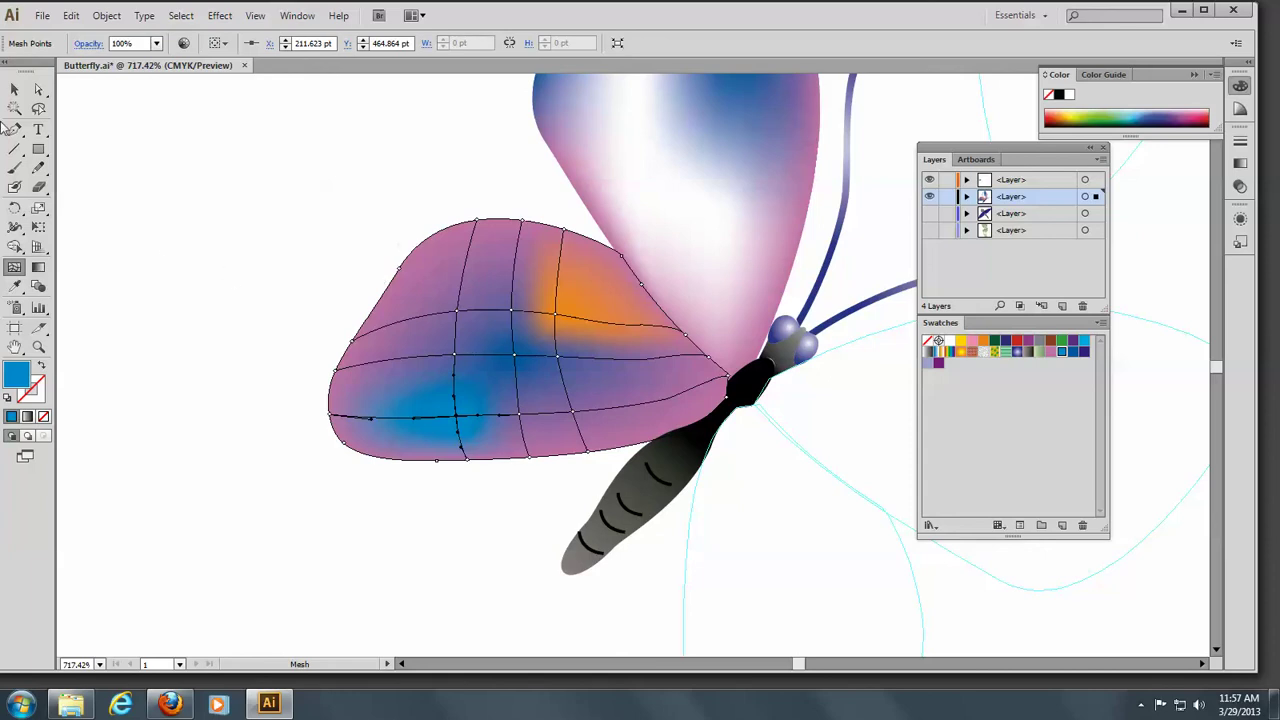
Try to reflect a copy of the pink front and rear wings about their joint with the body at a 46° axis angle.
{"action": "key", "text": "ctrl"}
{"action": "key", "text": "ctrl+minus"}
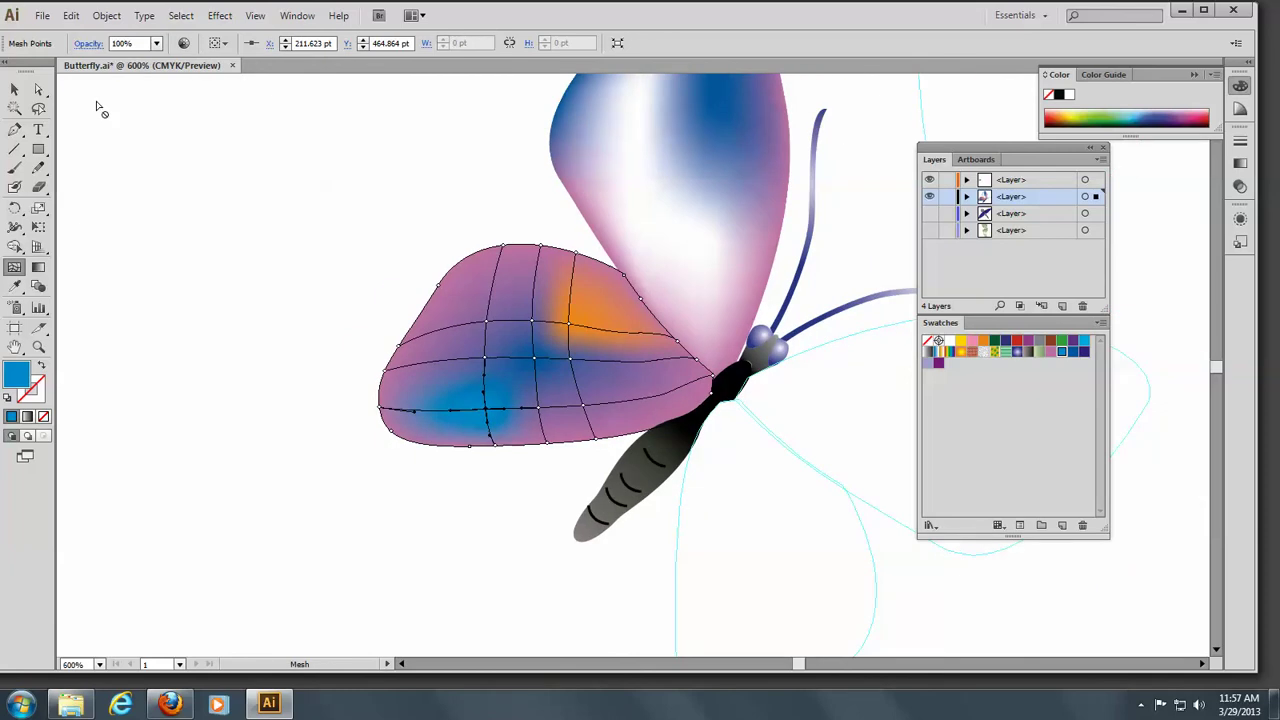
{"action": "key", "text": "ctrl+minus"}
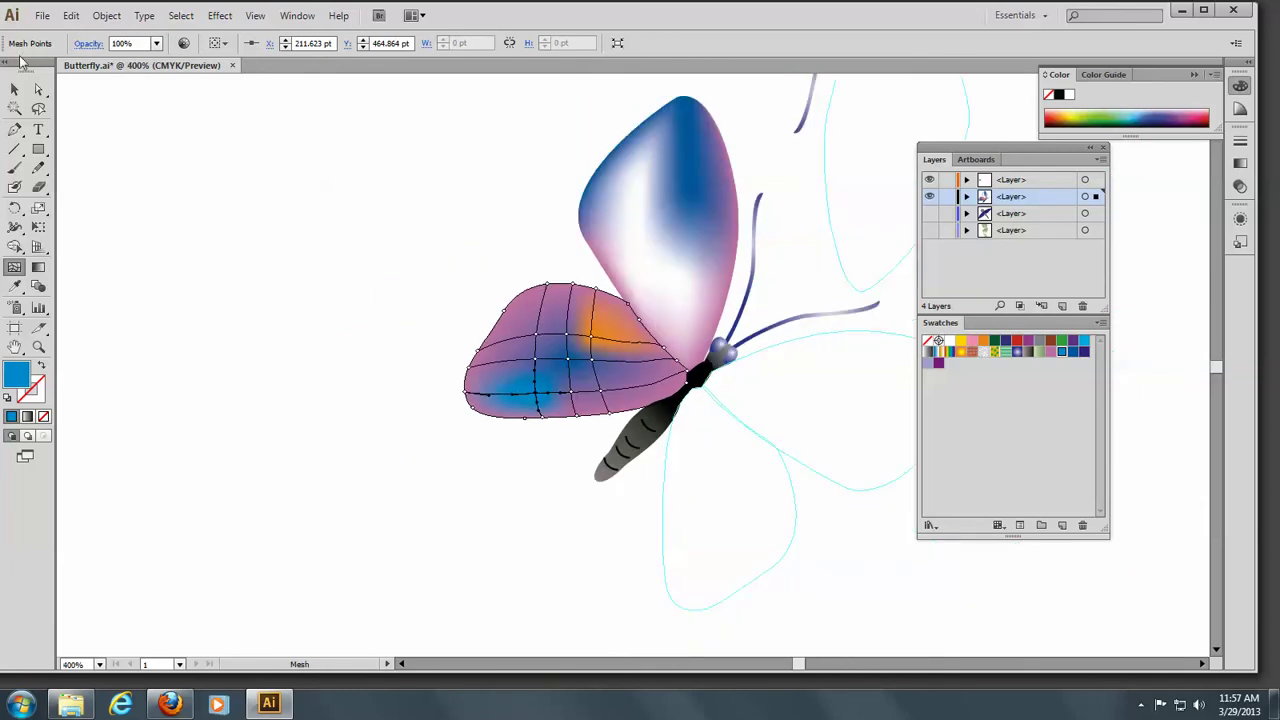
{"action": "key", "text": "v"}
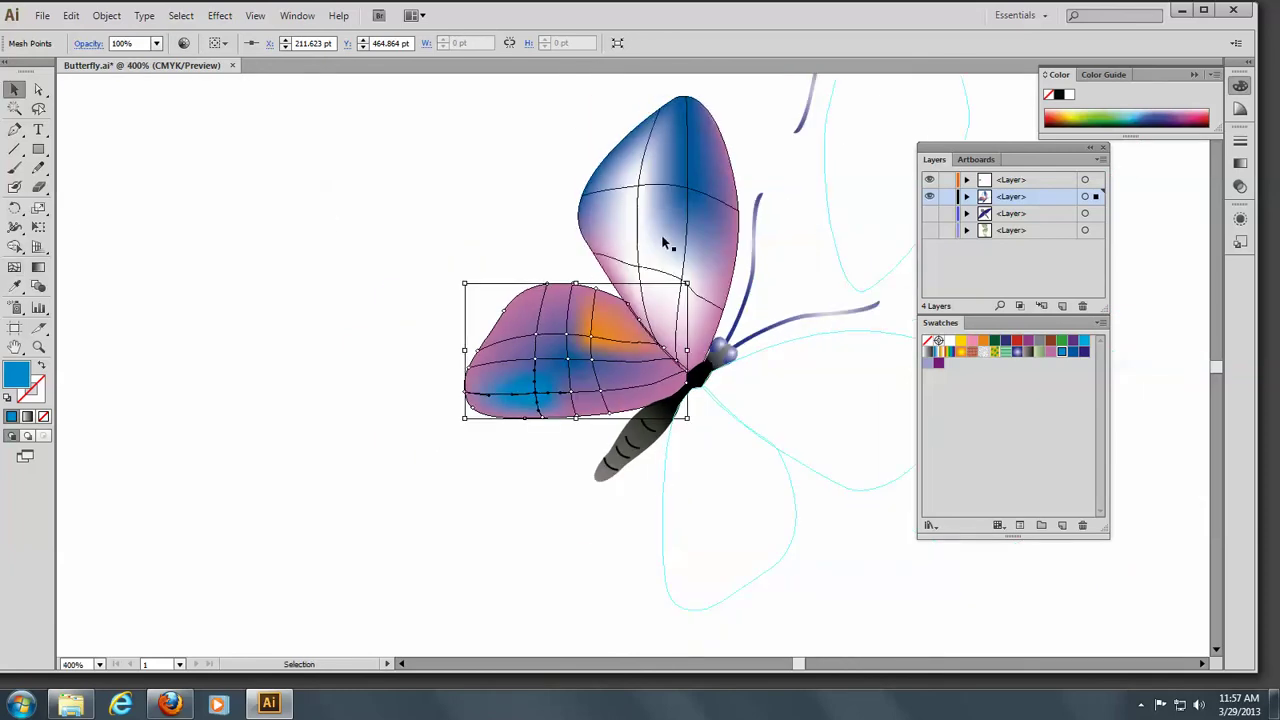
{"action": "left_click", "coordinate": [662, 237], "text": "shift"}
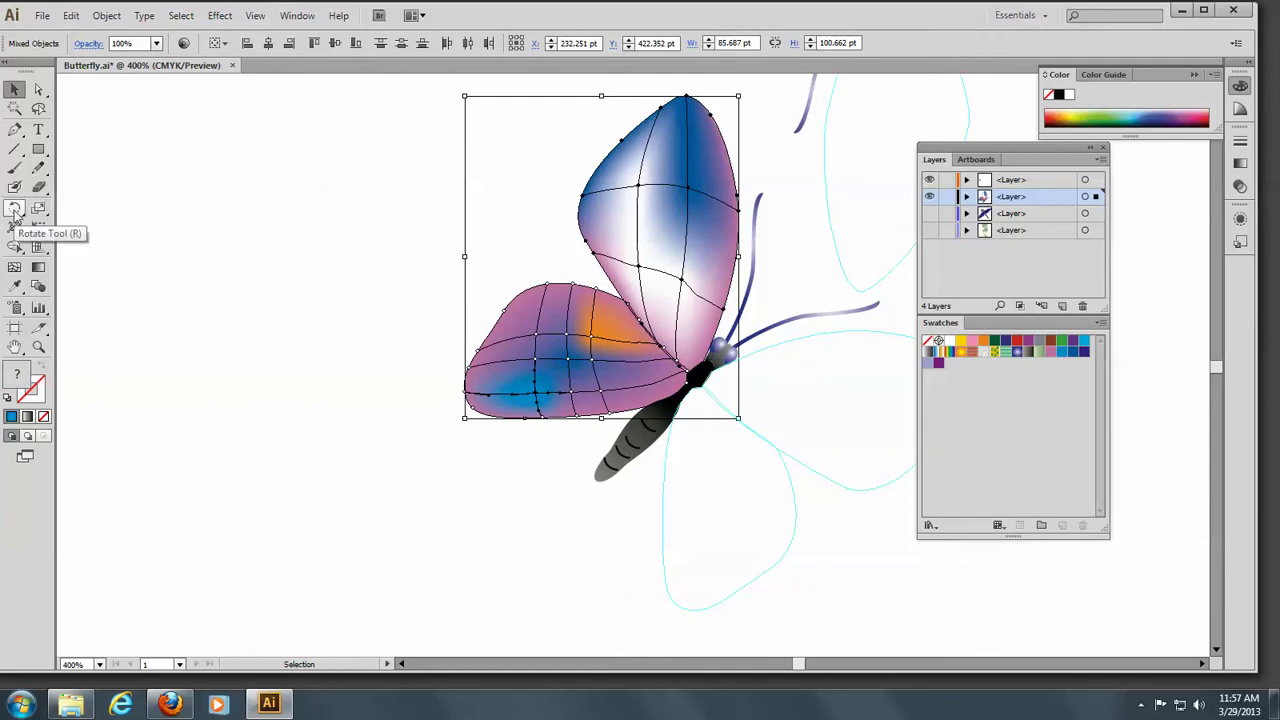
{"action": "left_click_drag", "start_coordinate": [15, 212], "coordinate": [76, 228]}
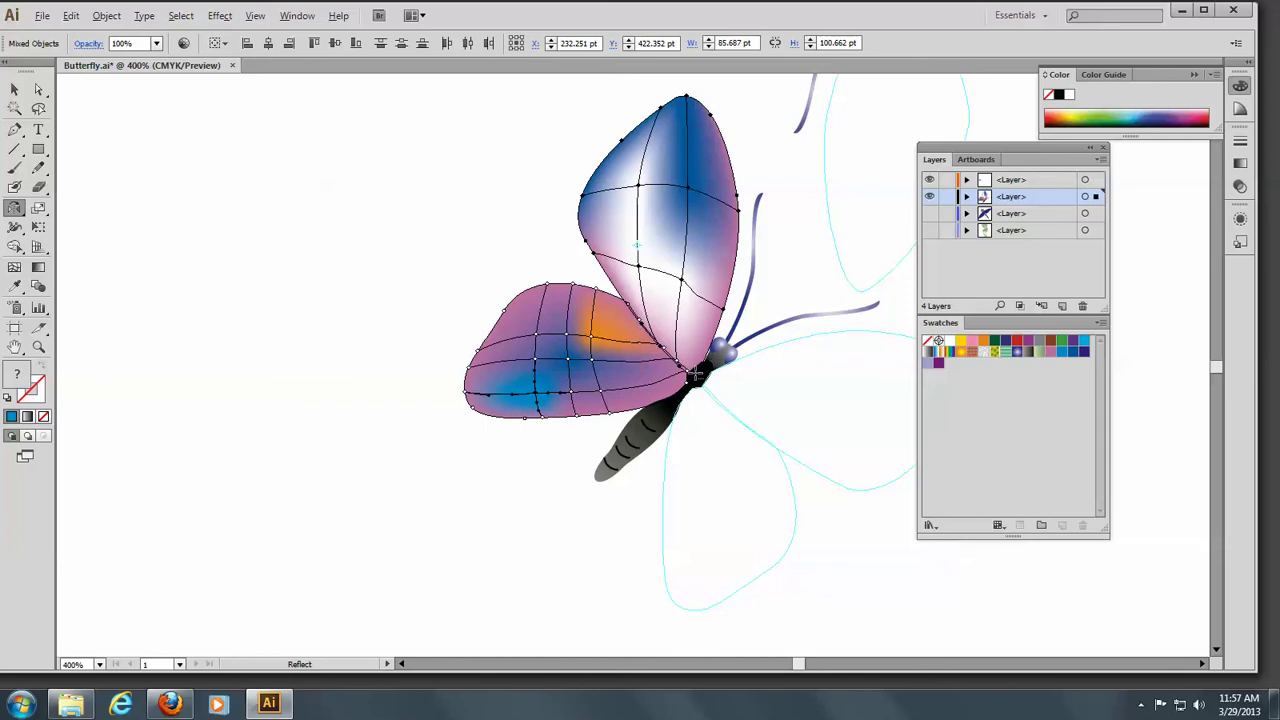
{"action": "left_click", "coordinate": [697, 375], "text": "alt"}
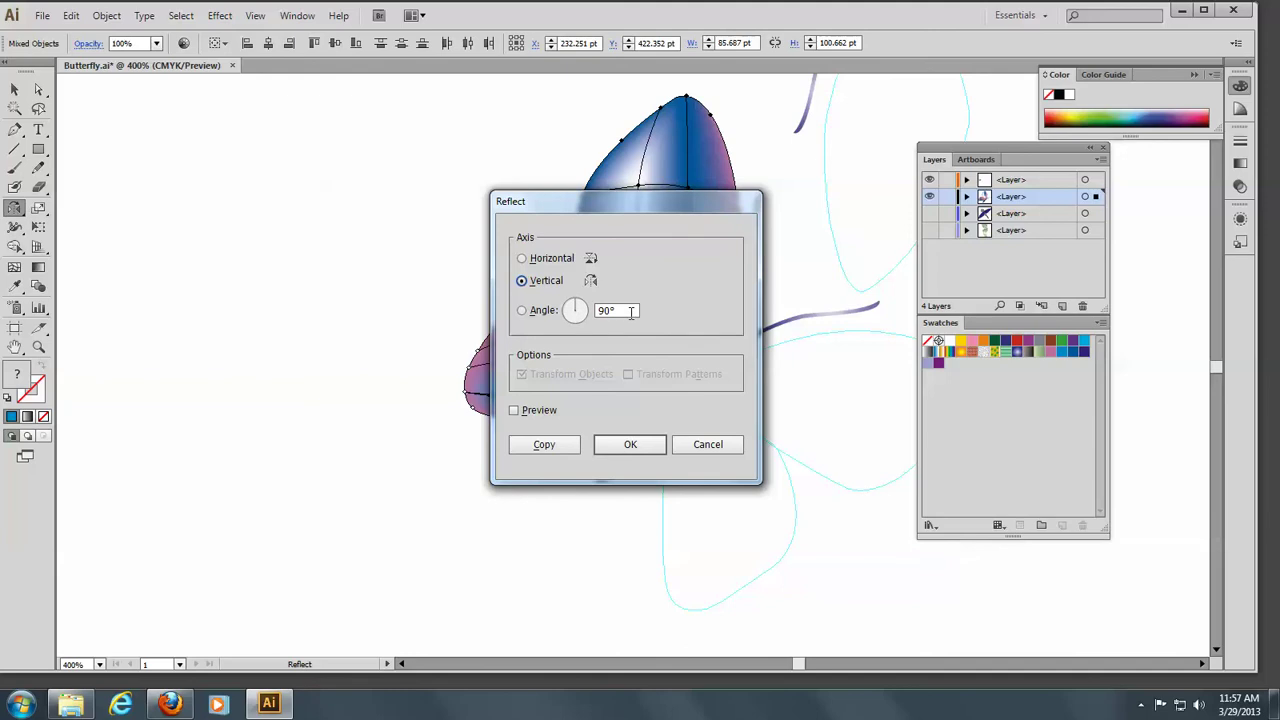
{"action": "left_click_drag", "start_coordinate": [631, 312], "coordinate": [578, 320]}
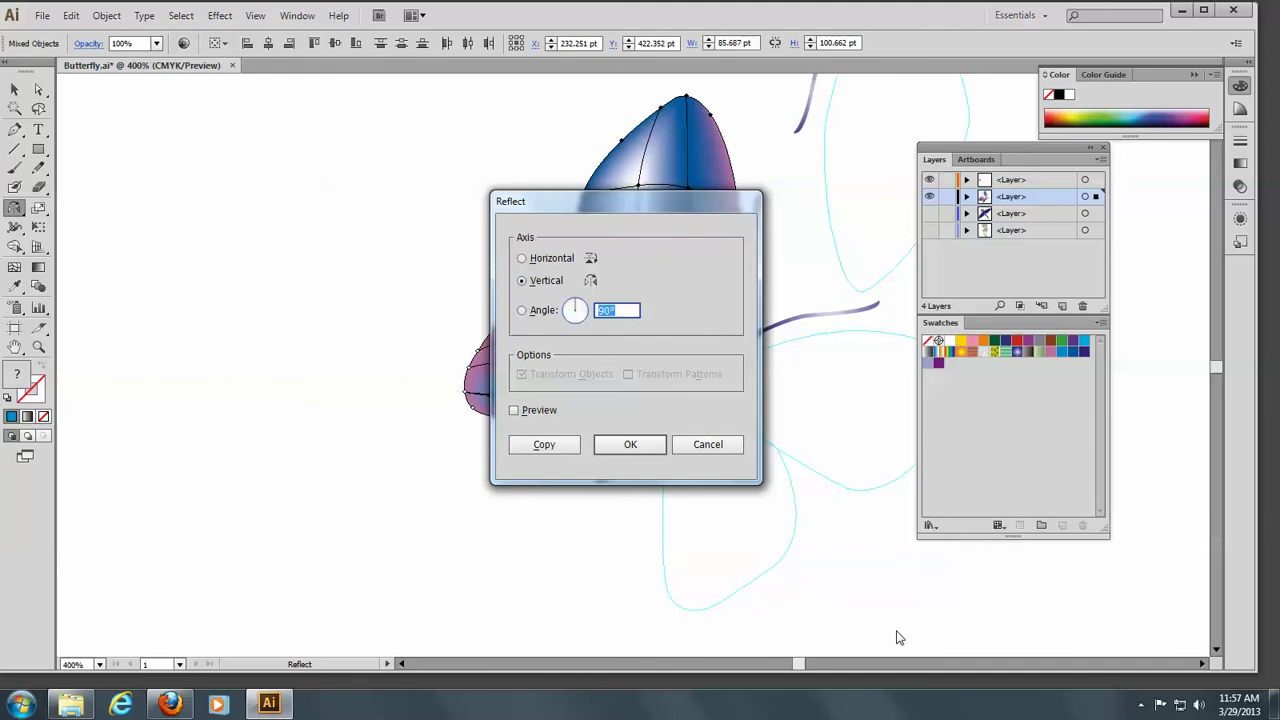
{"action": "type", "text": "46"}
{"action": "left_click", "coordinate": [544, 446]}
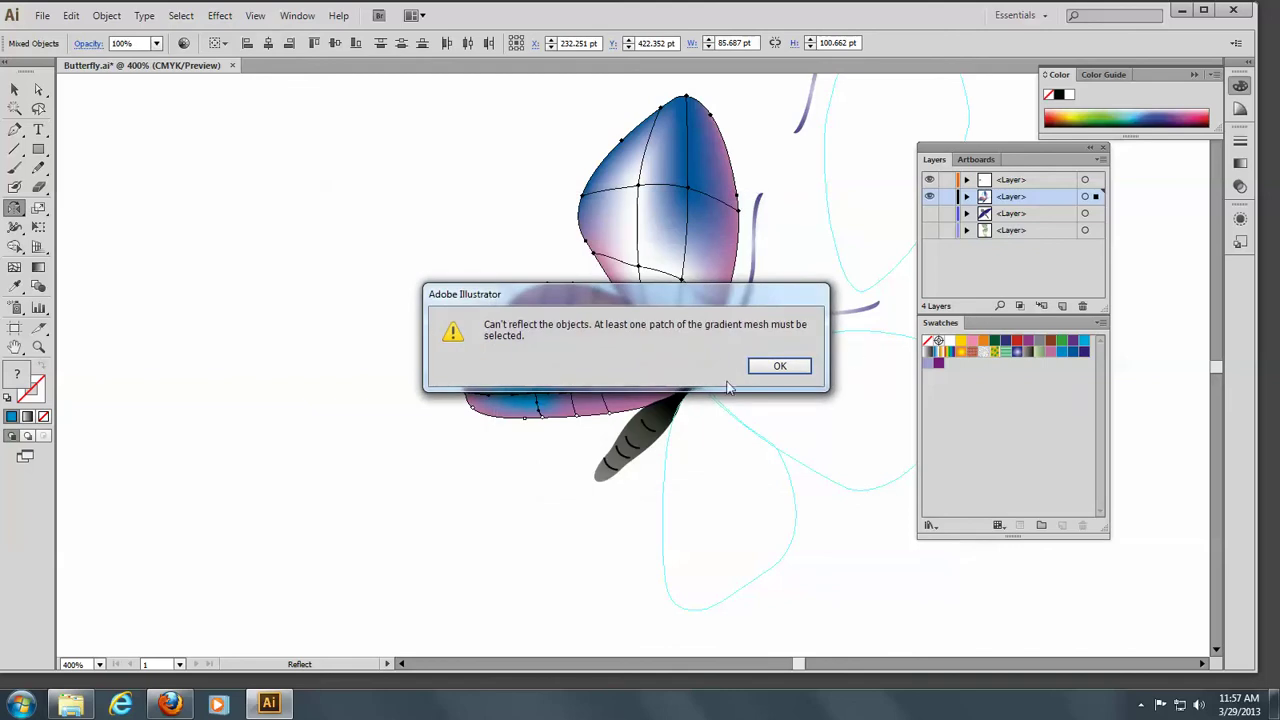
{"action": "left_click", "coordinate": [782, 367]}
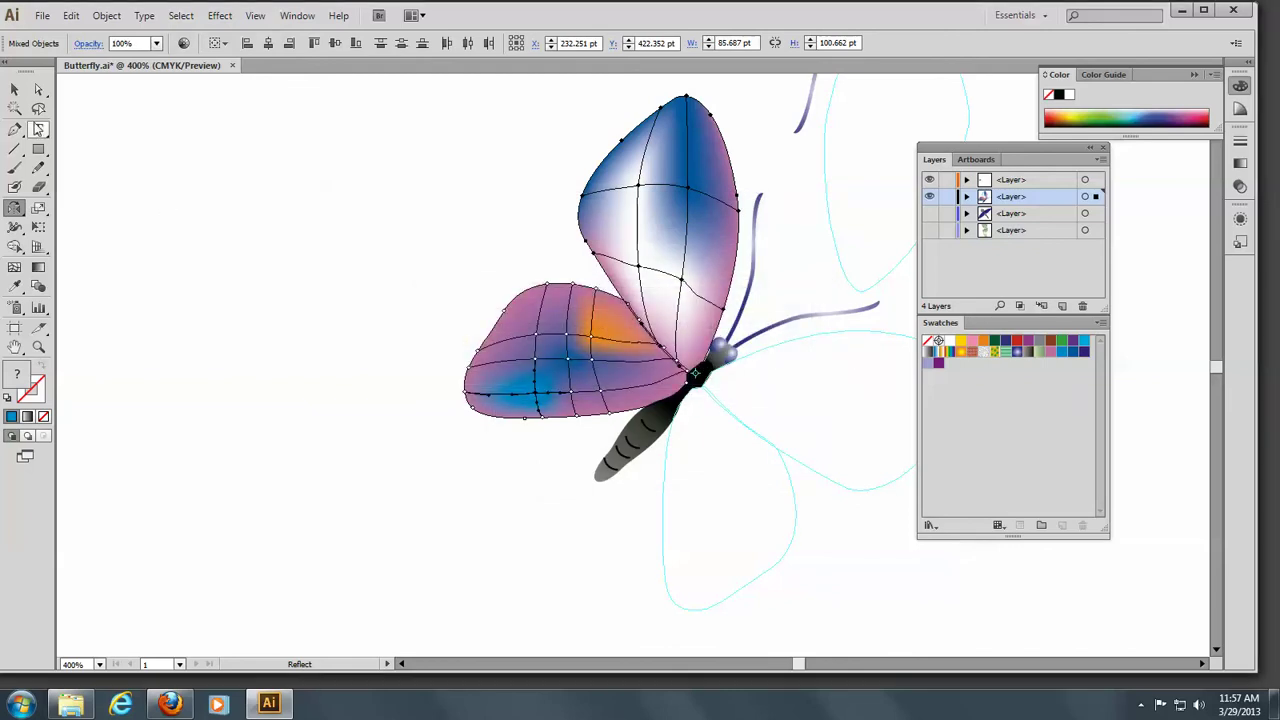
Reselect both pink wings as whole objects and reflect a copy about the wing joint on the body at a 46° axis angle.
{"action": "left_click", "coordinate": [14, 89]}
{"action": "left_click", "coordinate": [354, 211]}
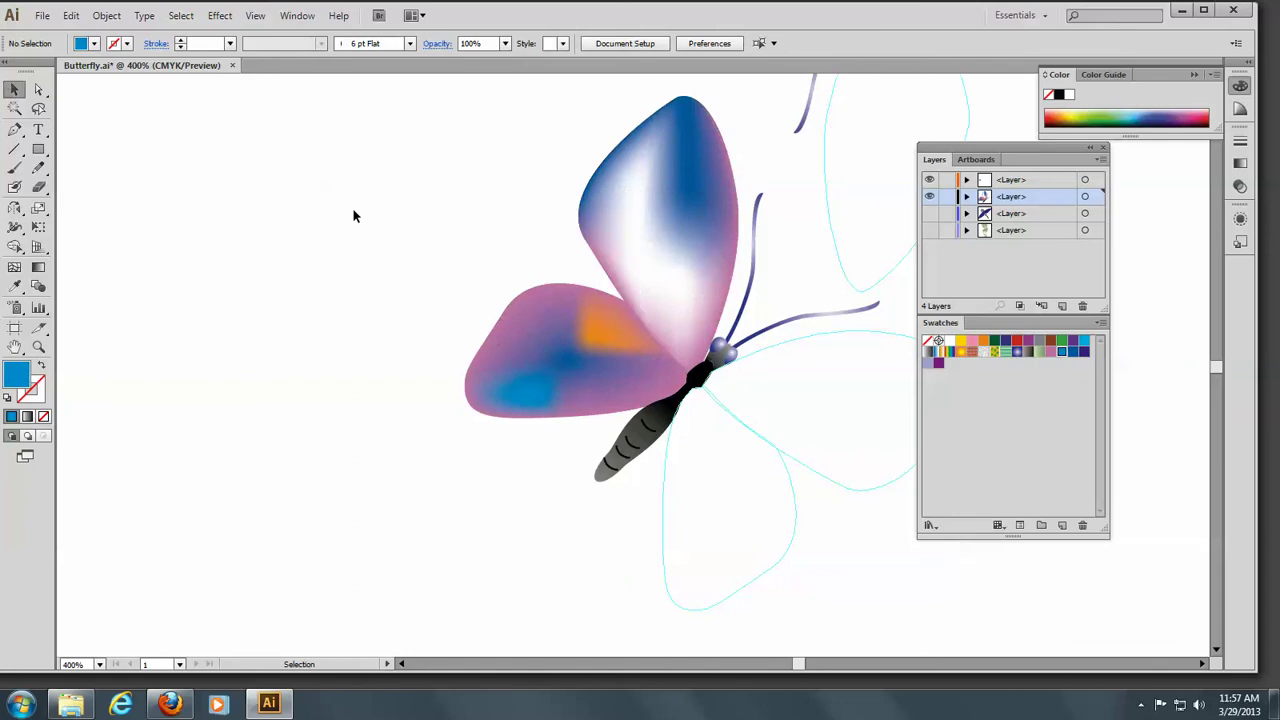
{"action": "left_click", "coordinate": [650, 226]}
{"action": "left_click", "coordinate": [571, 290], "text": "shift"}
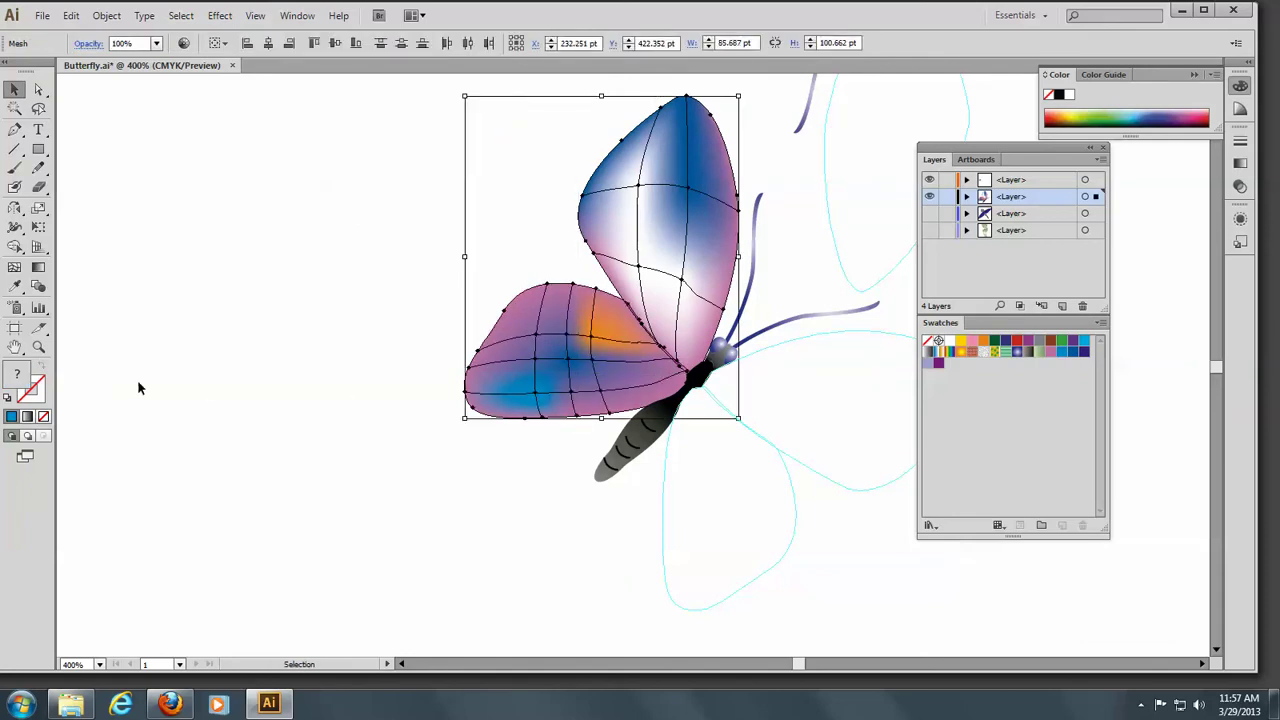
{"action": "left_click", "coordinate": [16, 212]}
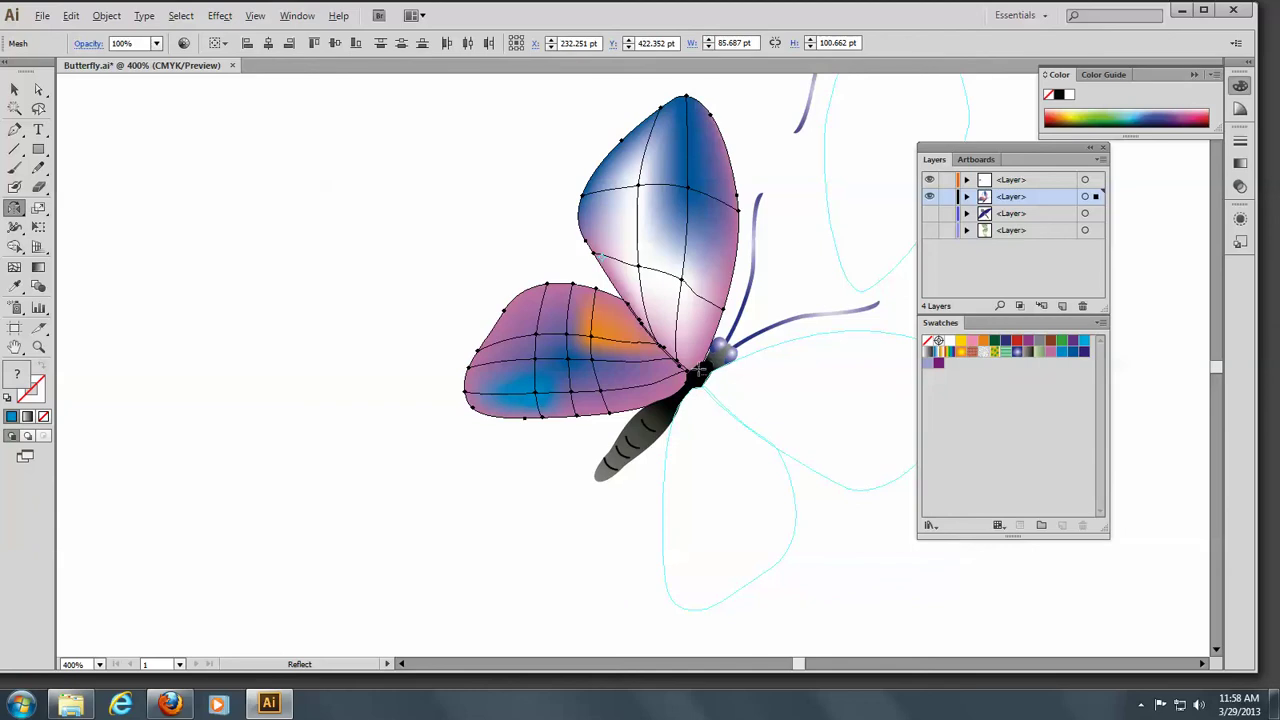
{"action": "left_click", "coordinate": [699, 375], "text": "alt"}
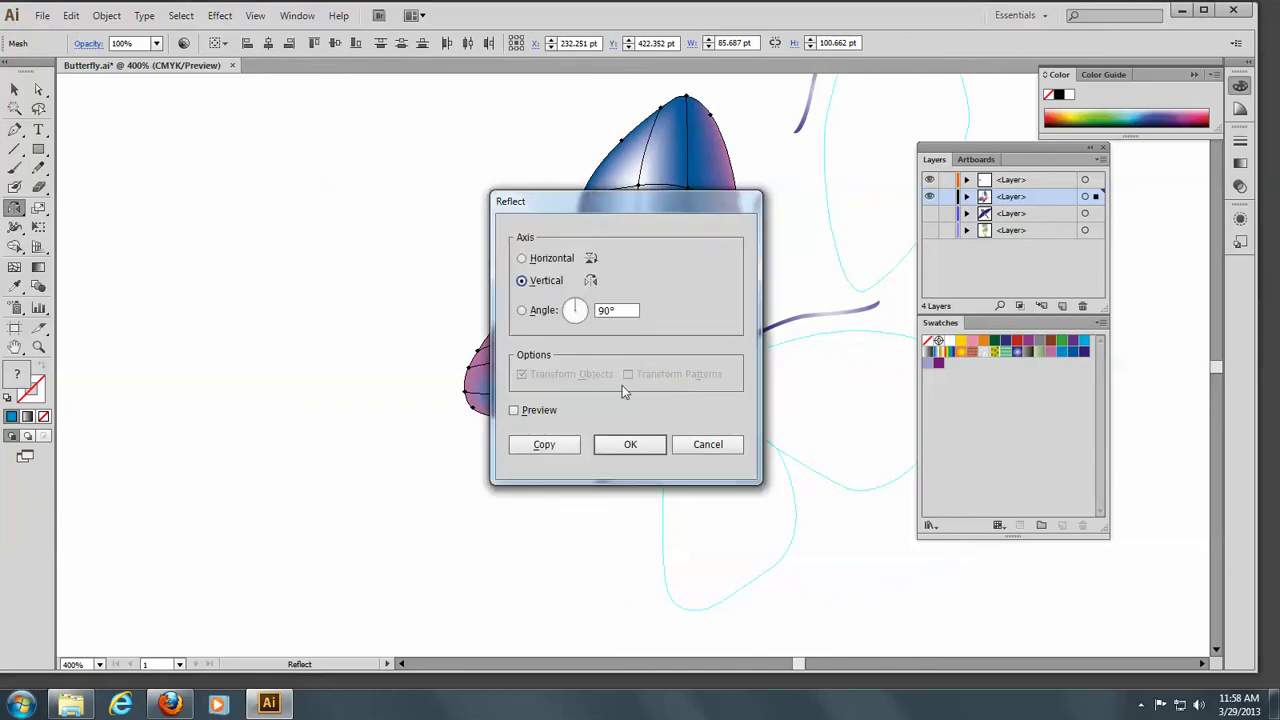
{"action": "left_click_drag", "start_coordinate": [625, 311], "coordinate": [552, 322]}
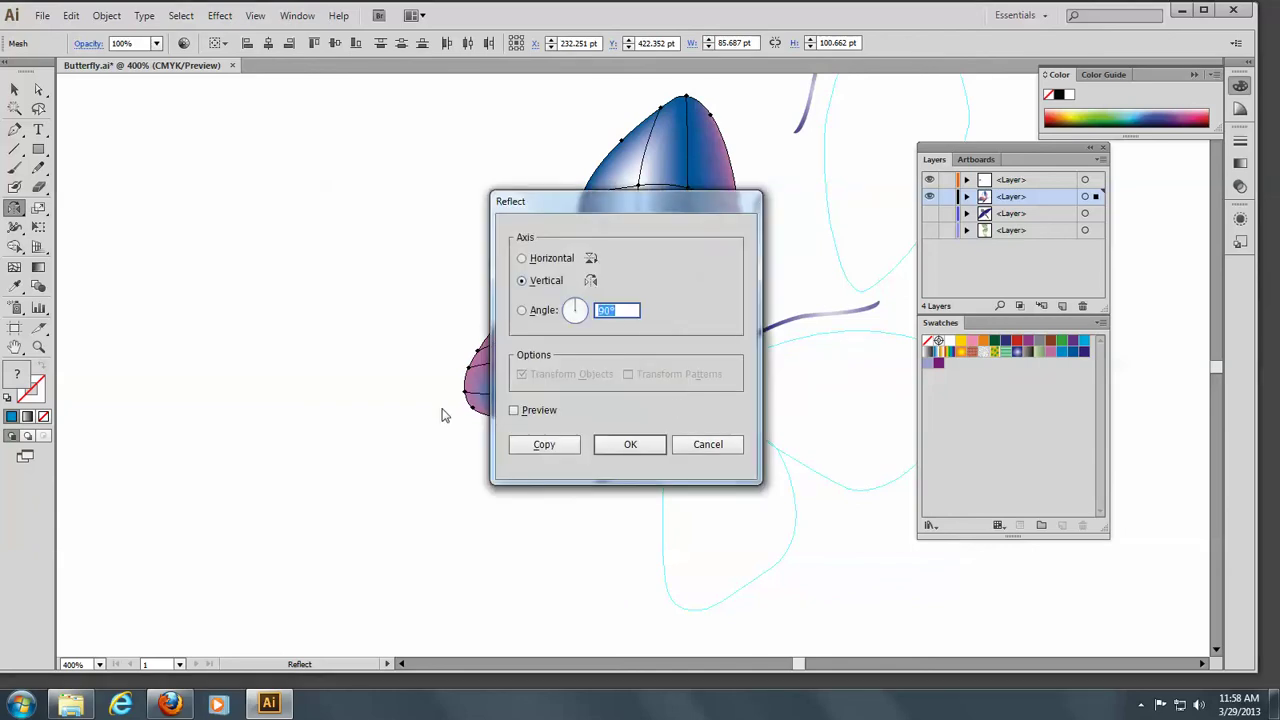
{"action": "type", "text": "46"}
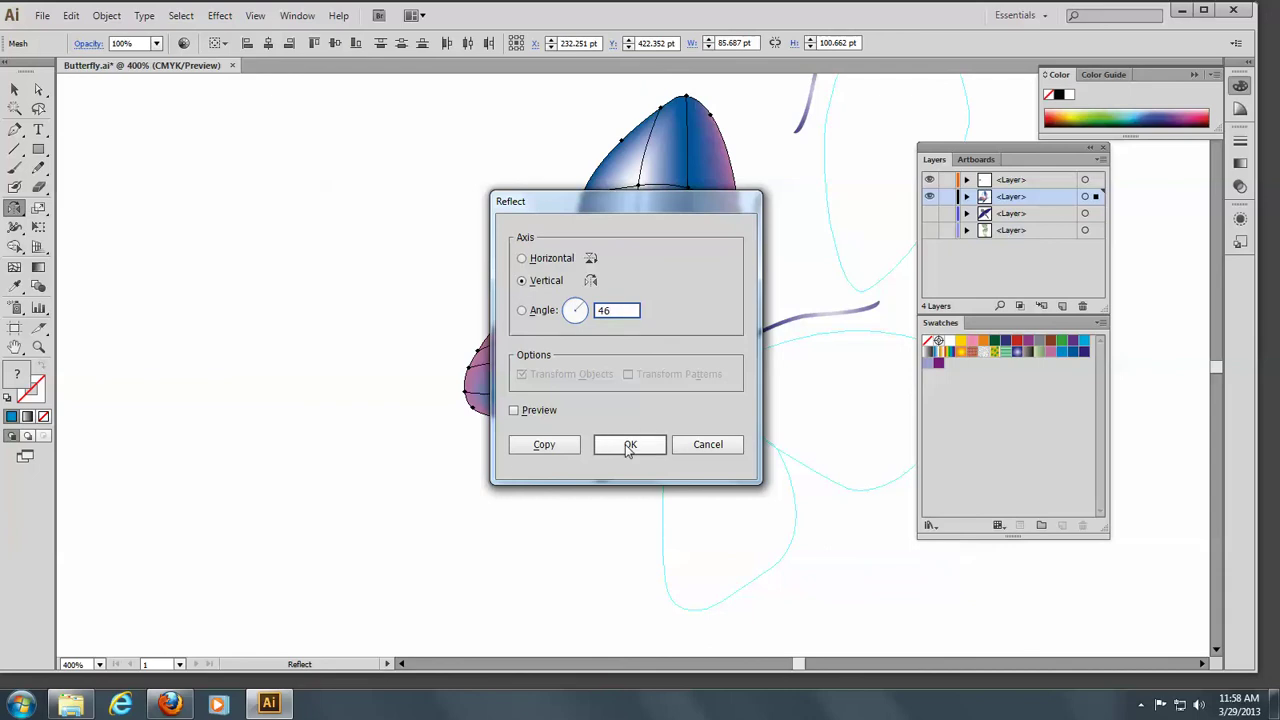
{"action": "left_click", "coordinate": [544, 444]}
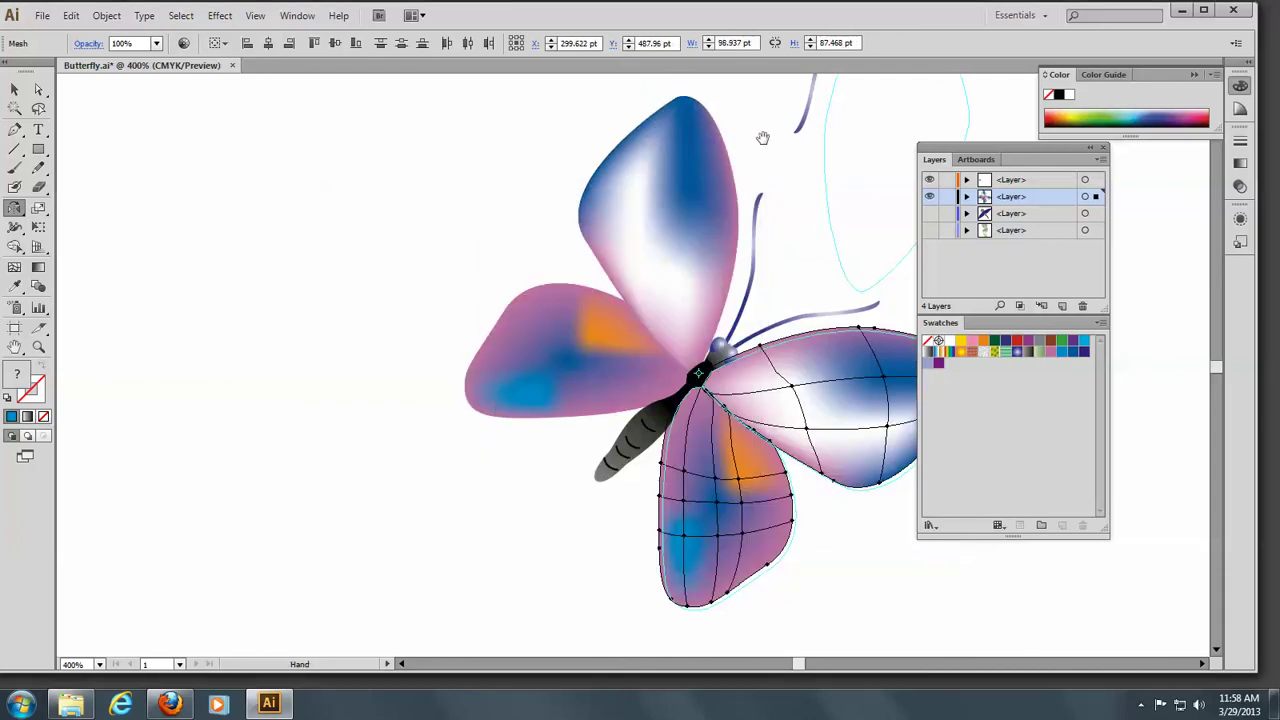
Reflect a copy of the upper butterfly's black, pink and yellow front wing about its joint with the body at a 36° axis angle.
{"action": "left_click_drag", "start_coordinate": [763, 138], "coordinate": [494, 366]}
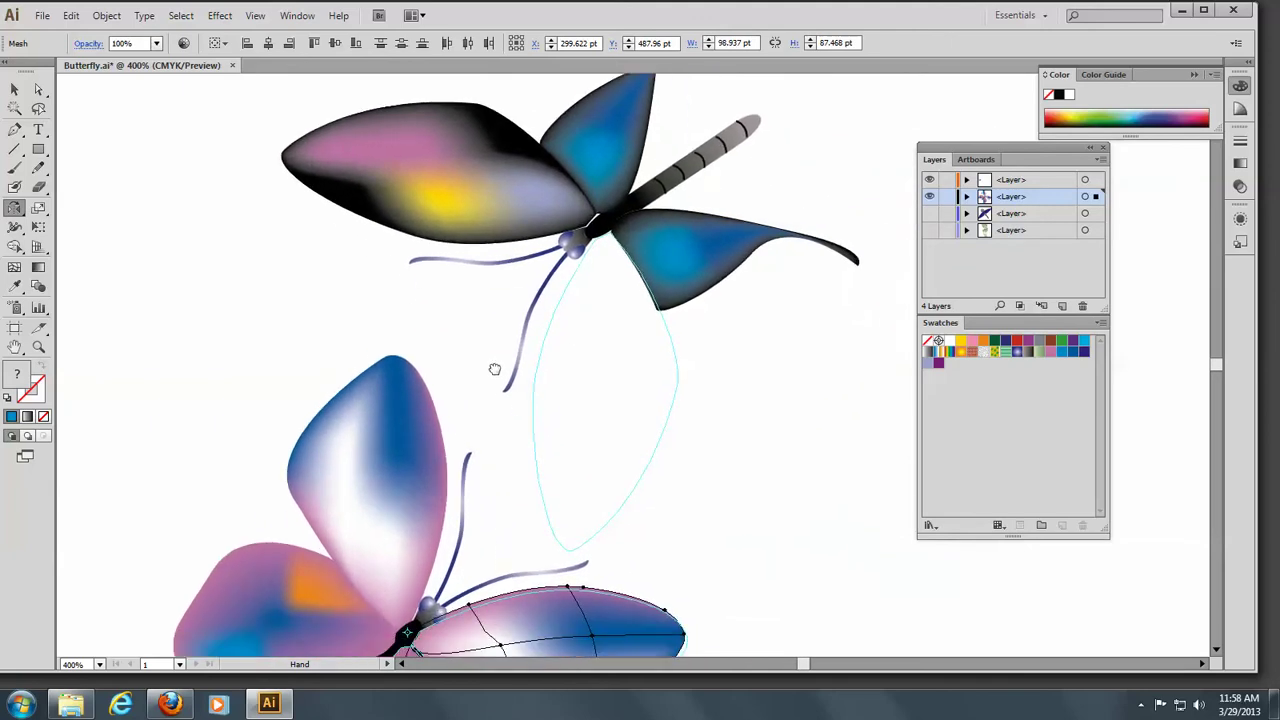
{"action": "left_click", "coordinate": [13, 90]}
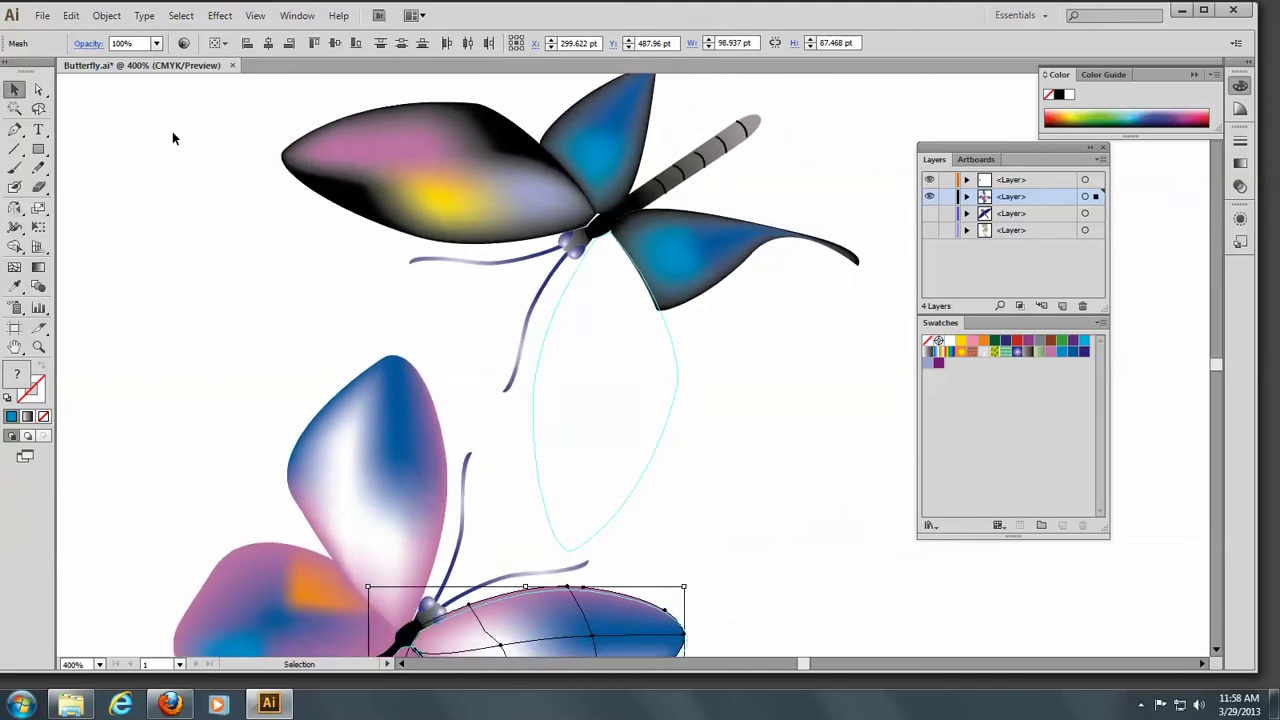
{"action": "left_click", "coordinate": [440, 173]}
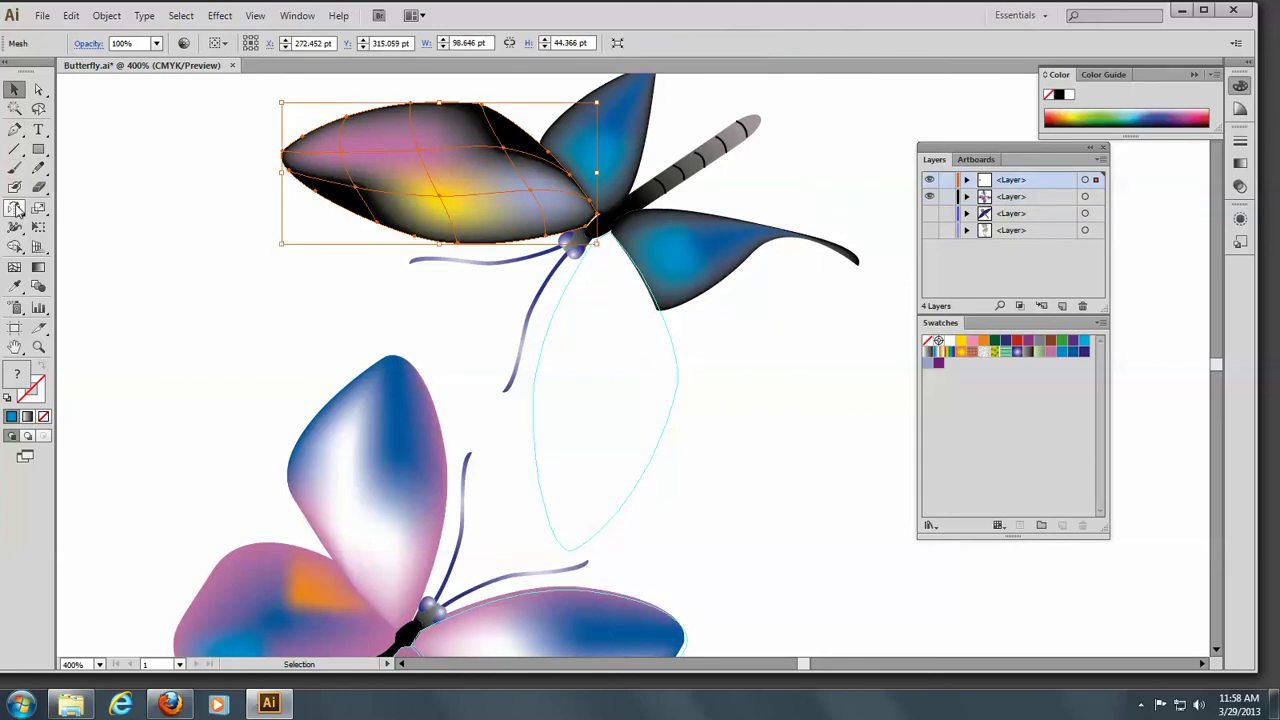
{"action": "left_click", "coordinate": [14, 207]}
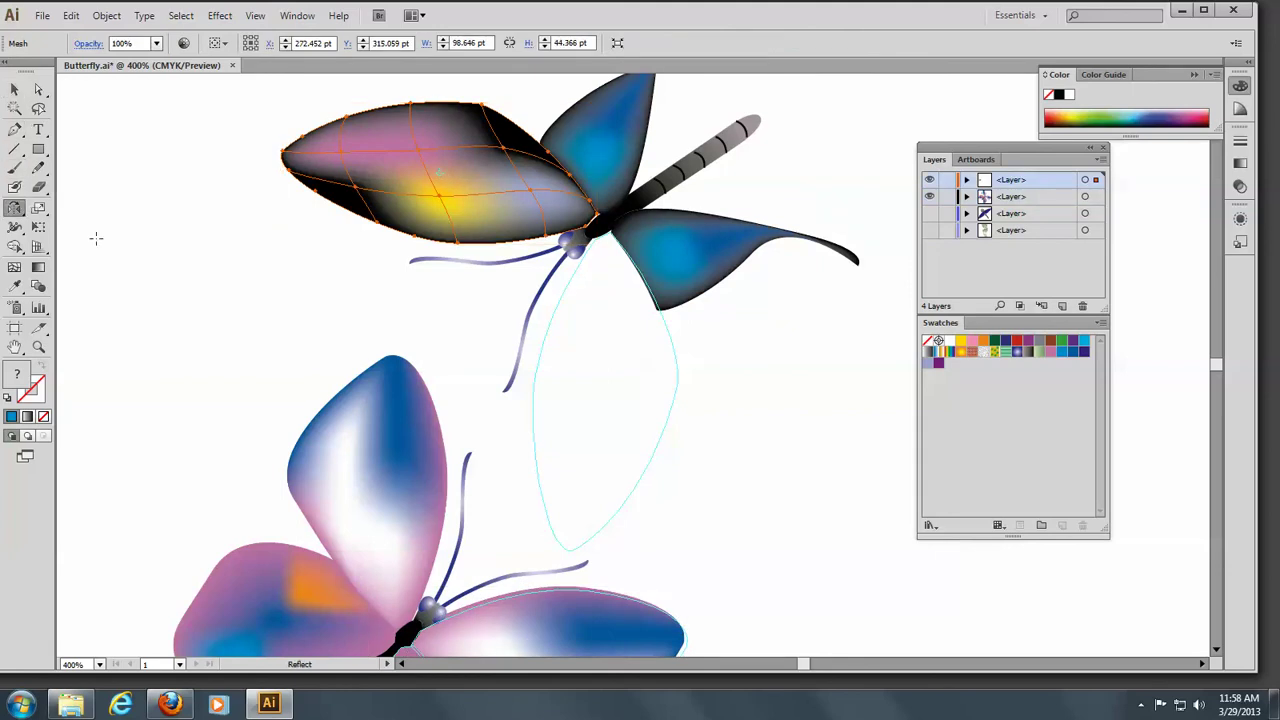
{"action": "left_click", "coordinate": [594, 225], "text": "alt"}
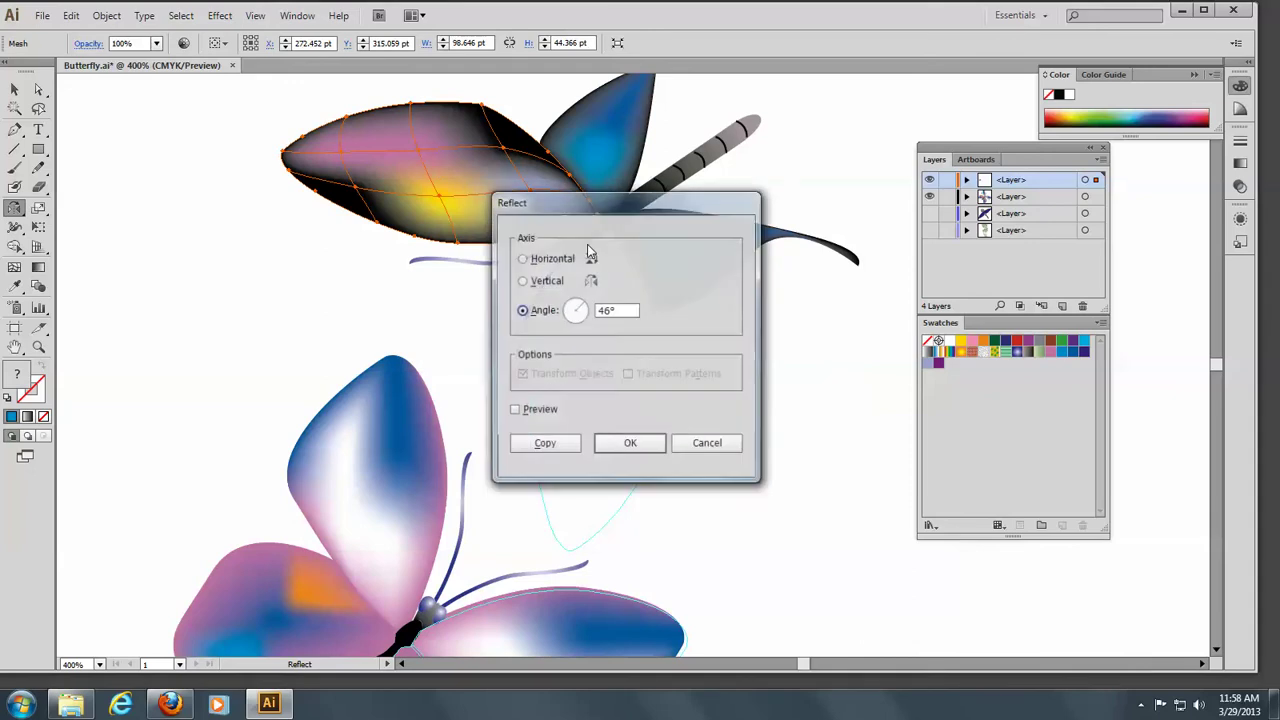
{"action": "double_click", "coordinate": [606, 310]}
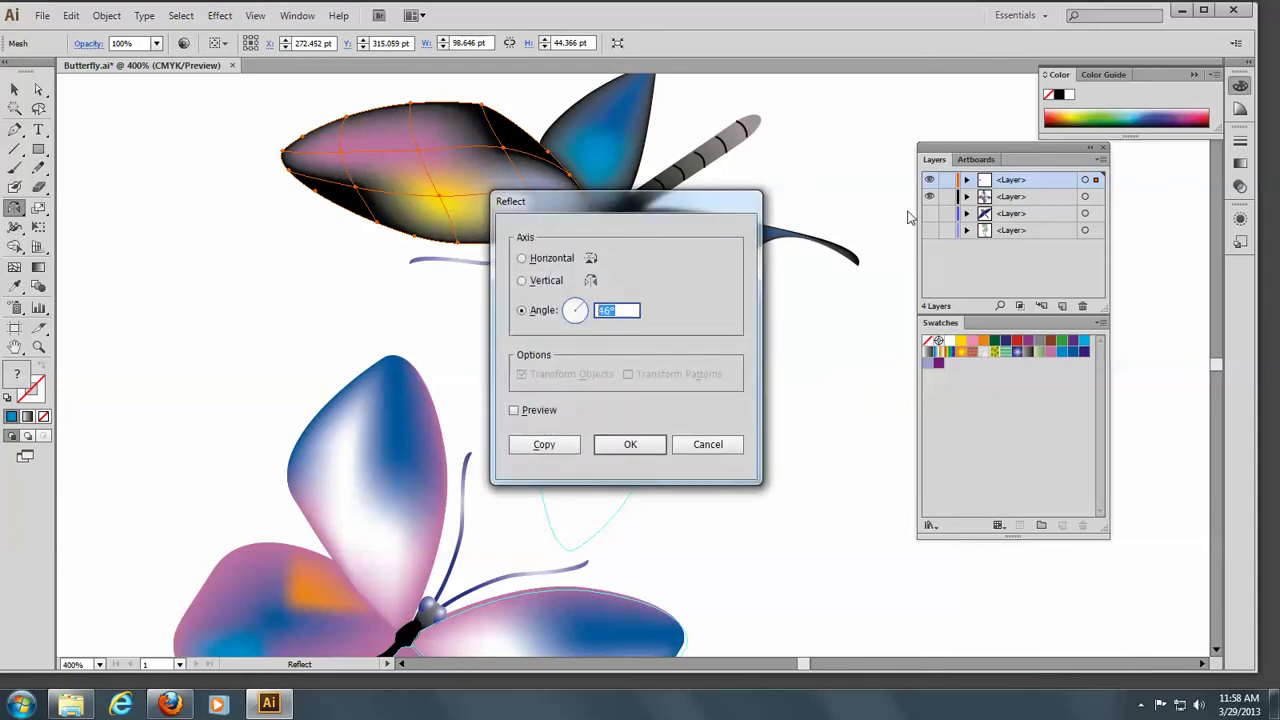
{"action": "type", "text": "36"}
{"action": "left_click", "coordinate": [563, 443]}
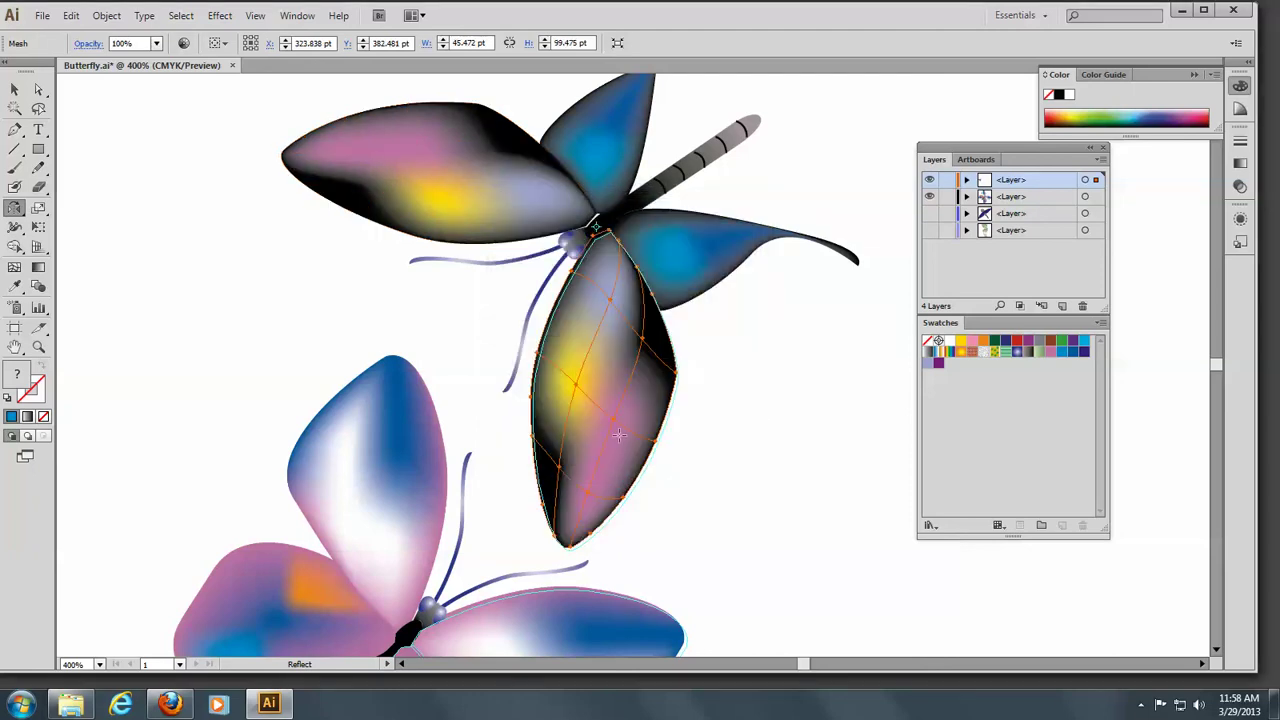